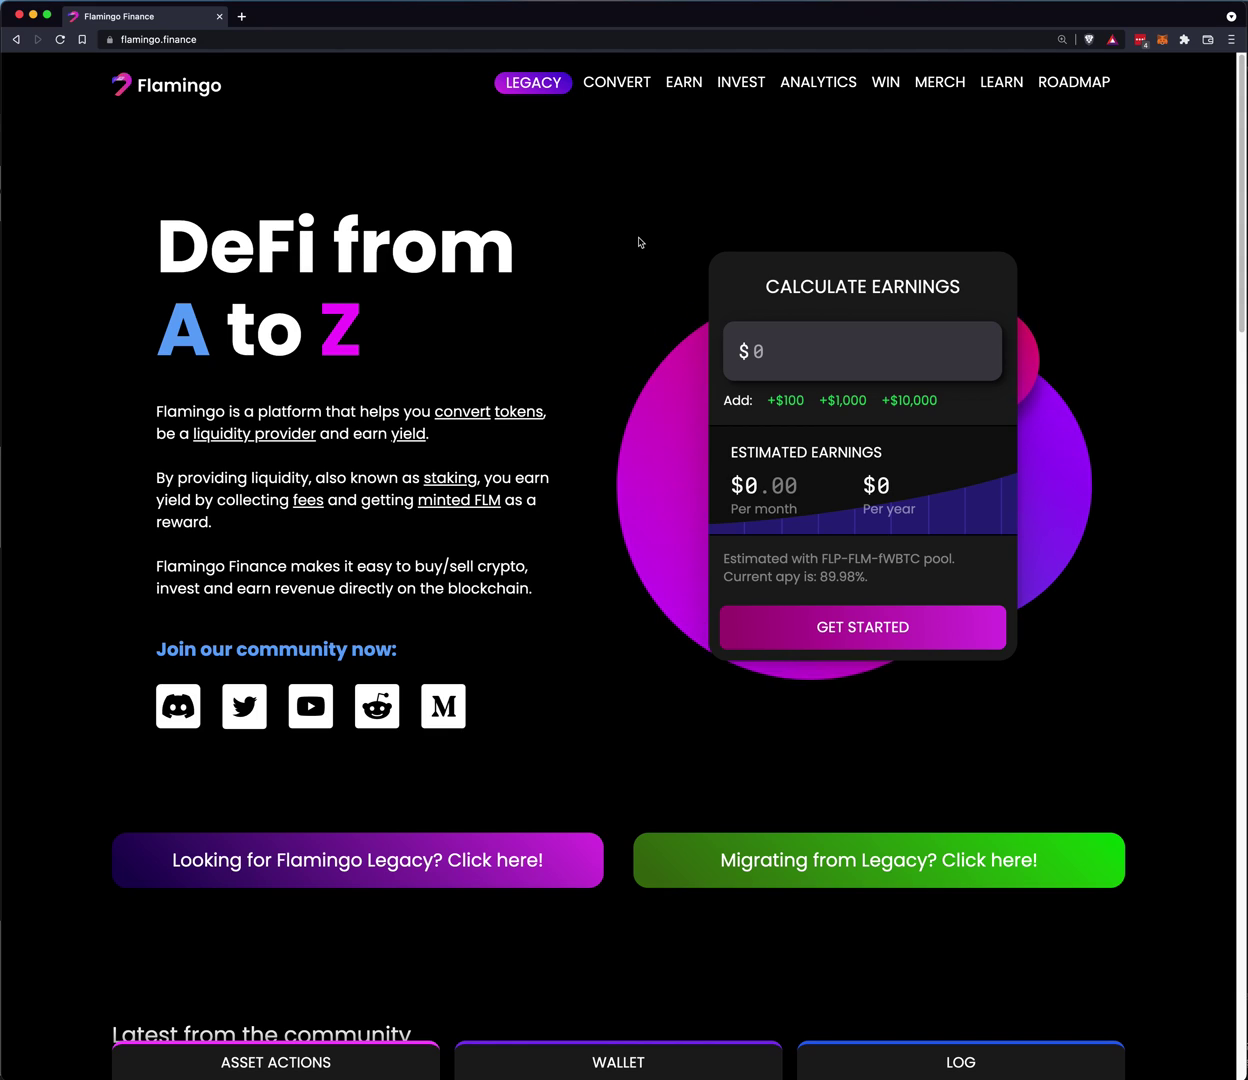
# Go to the Convert page from the top navigation
pyautogui.click(616, 84)
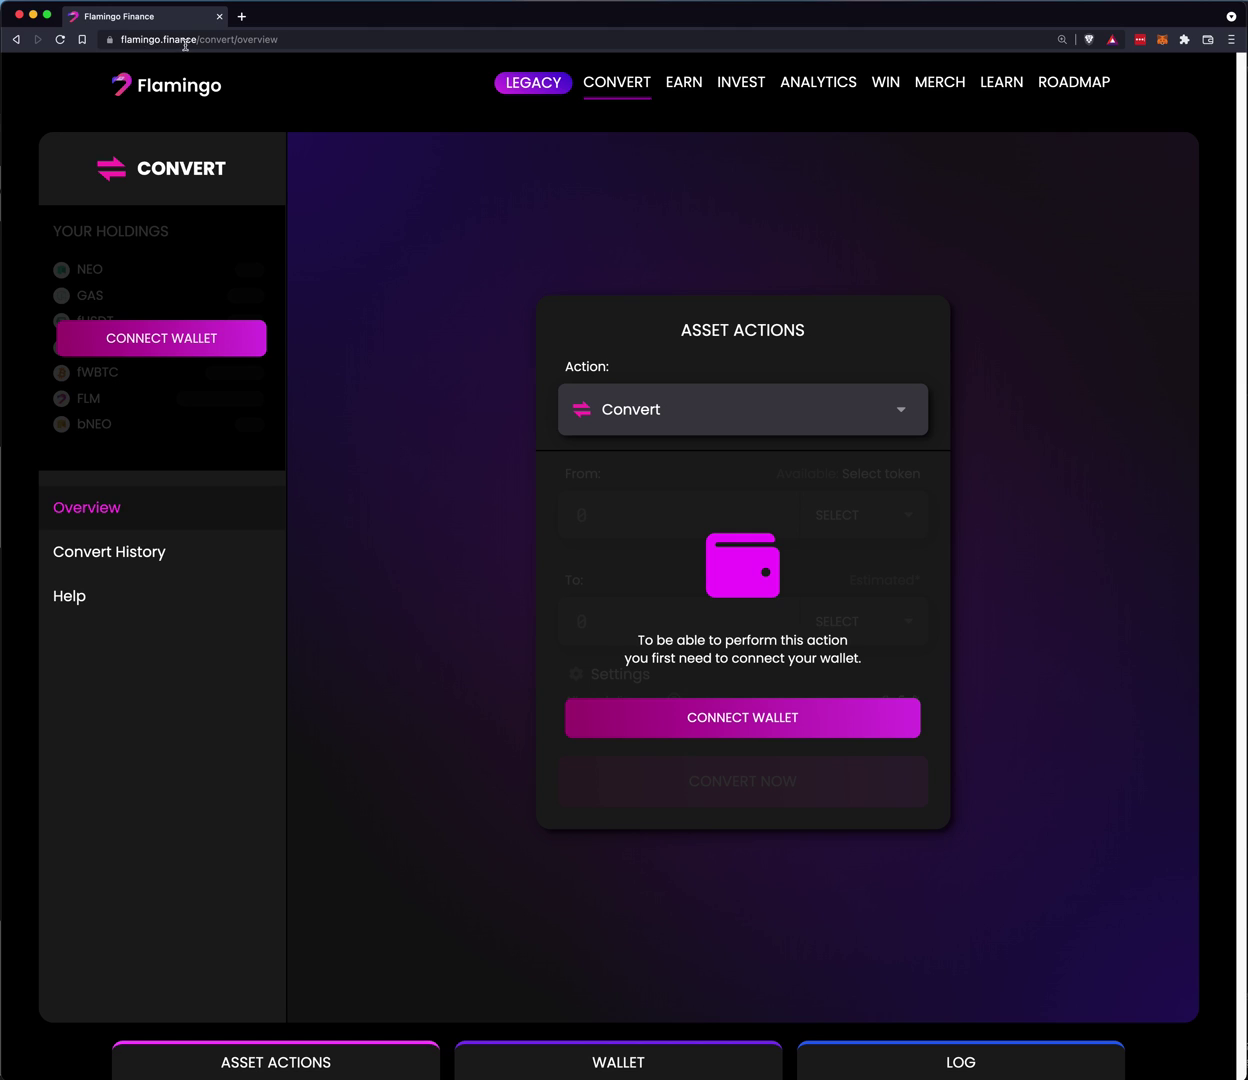
# Connect an O3 wallet account, bringing up holdings of 41 NEO, 11.4229 GAS and 3,875.4697 FLM
pyautogui.click(169, 343)
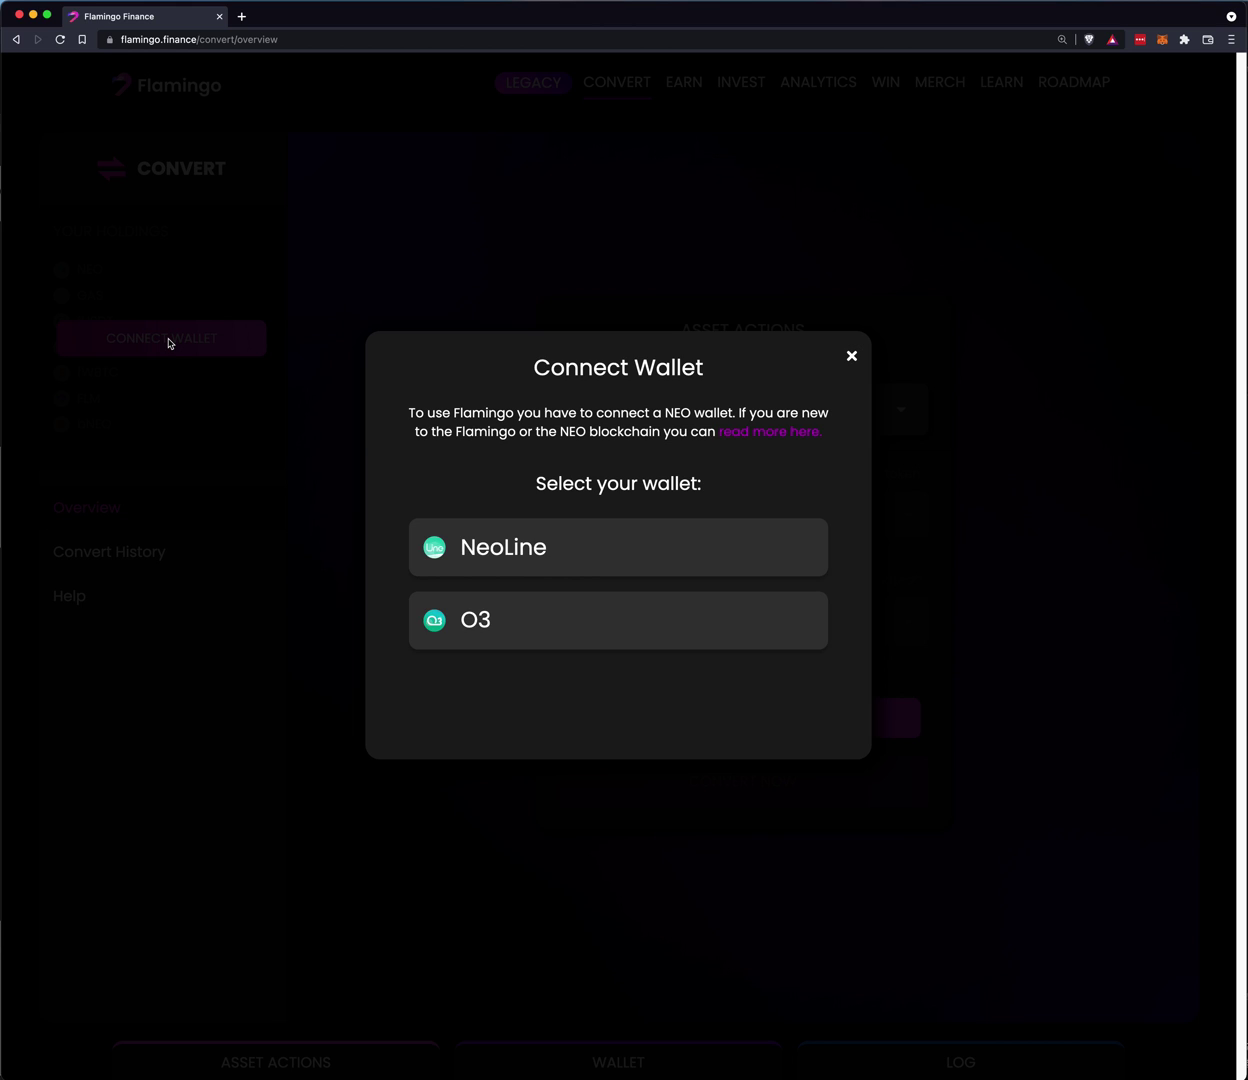
pyautogui.click(545, 628)
pyautogui.click(1213, 82)
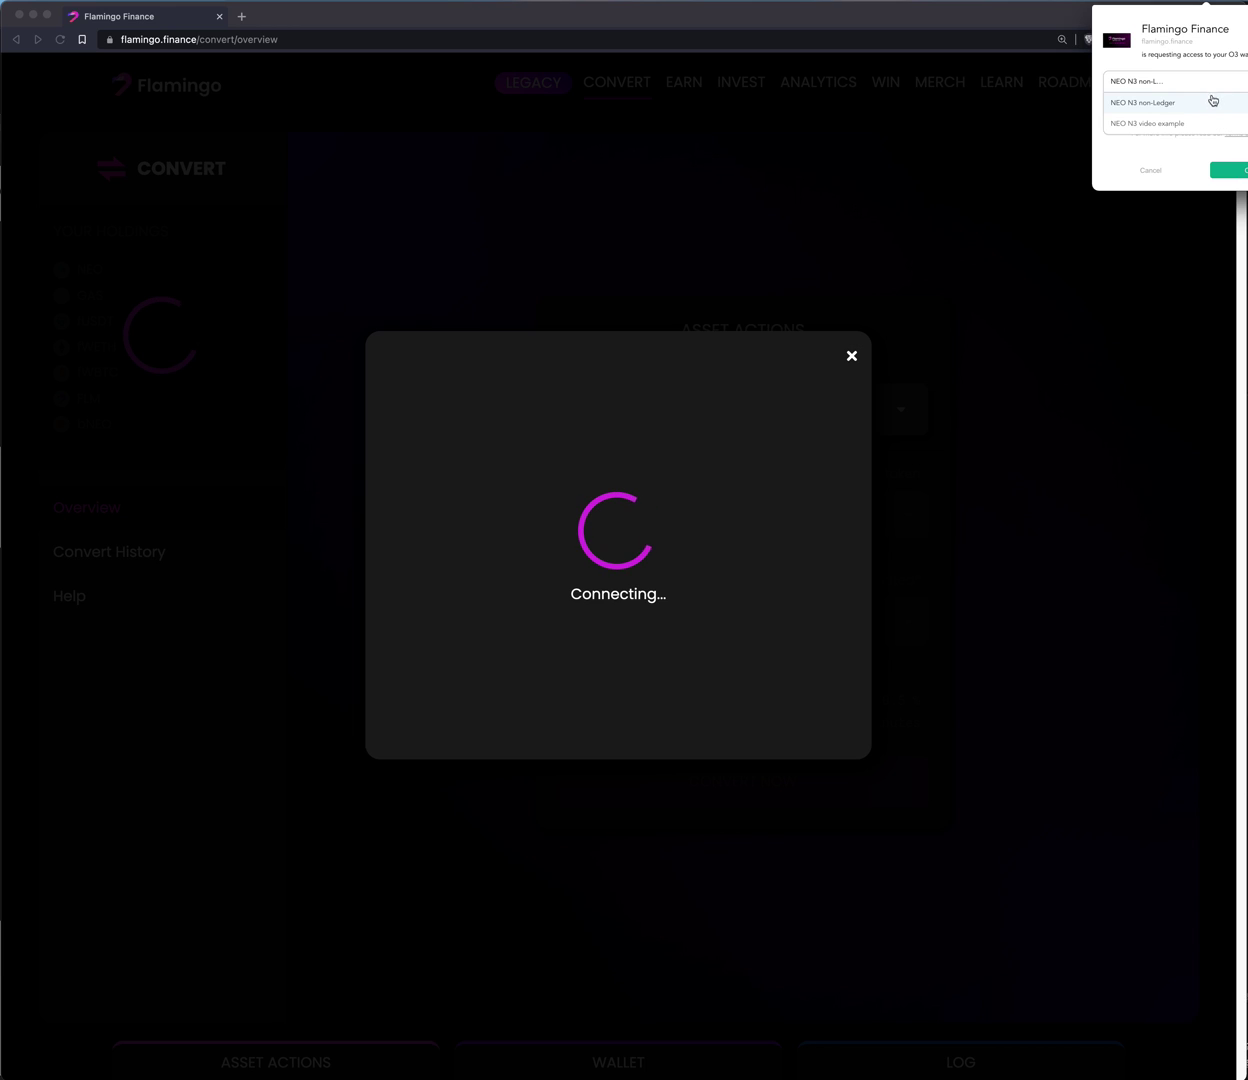
pyautogui.click(1192, 121)
pyautogui.click(1235, 170)
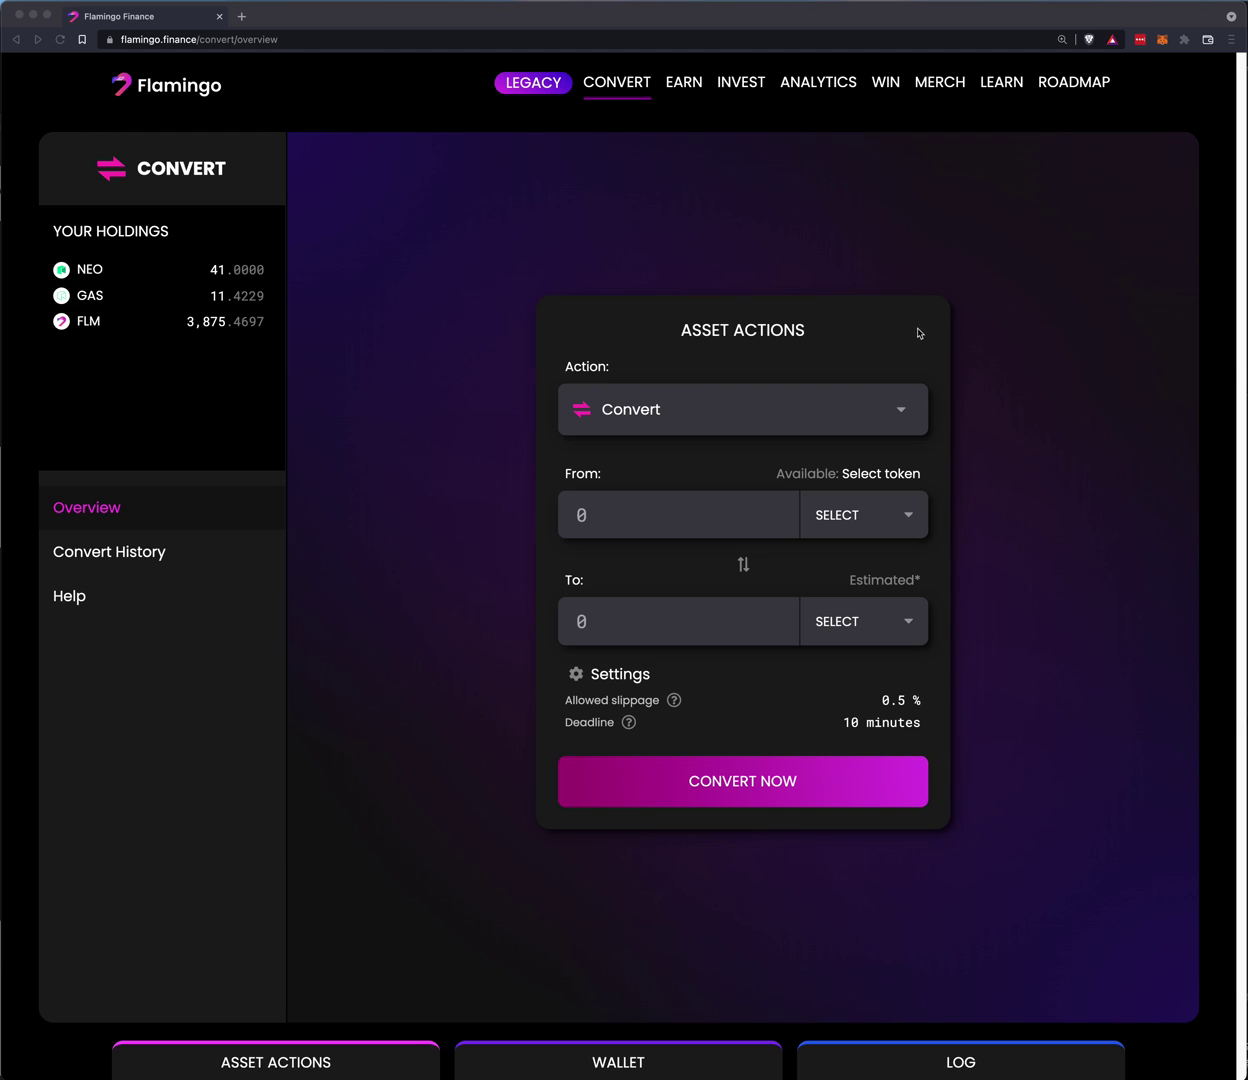
pyautogui.click(895, 409)
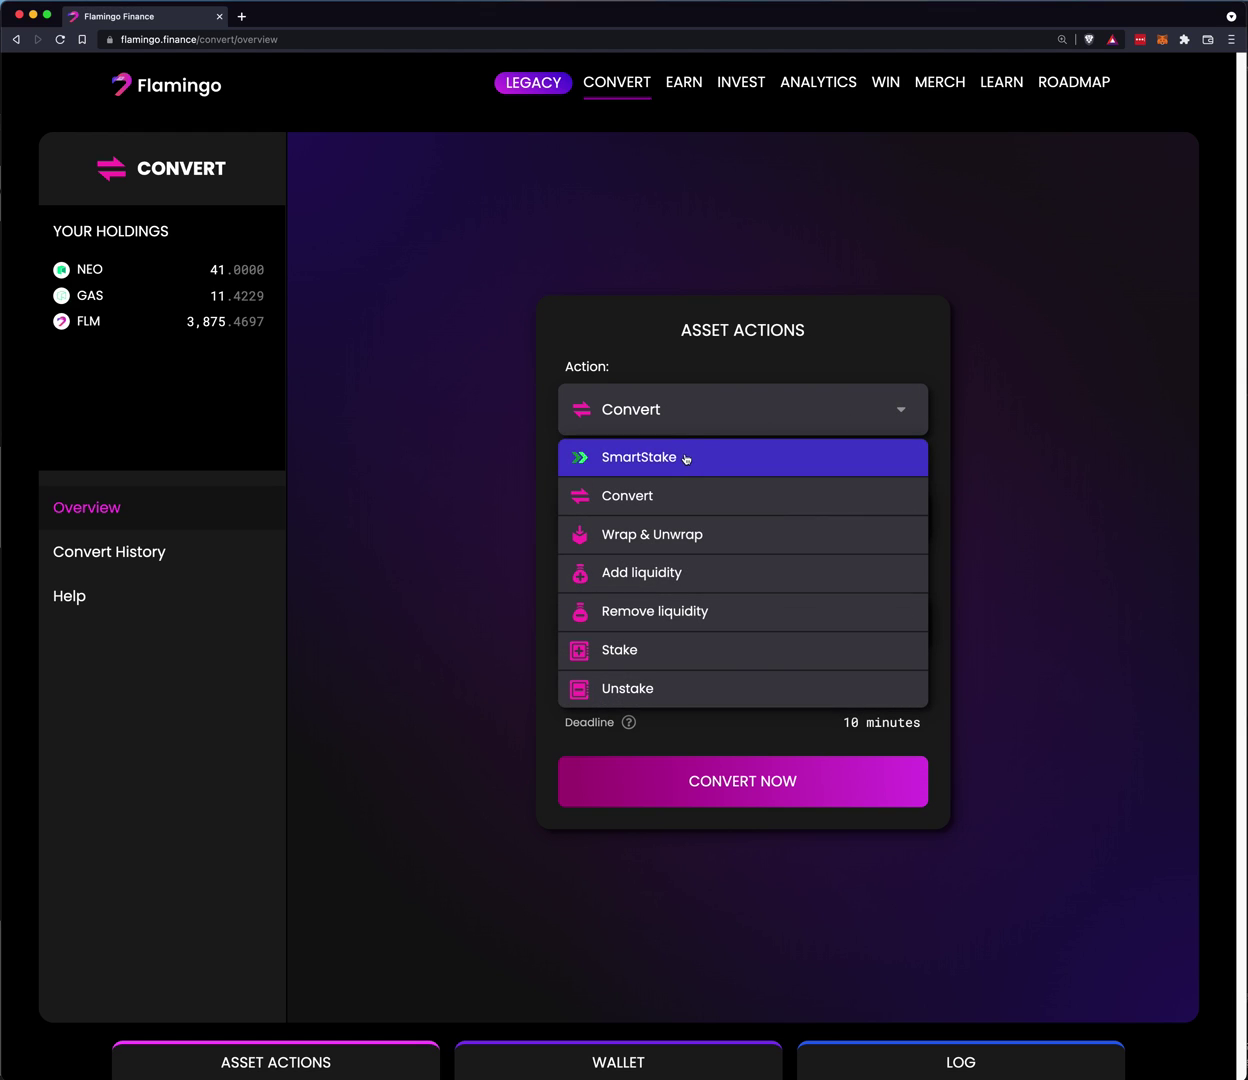
# Switch the asset action to SmartStake and glance at the From token list
pyautogui.click(686, 458)
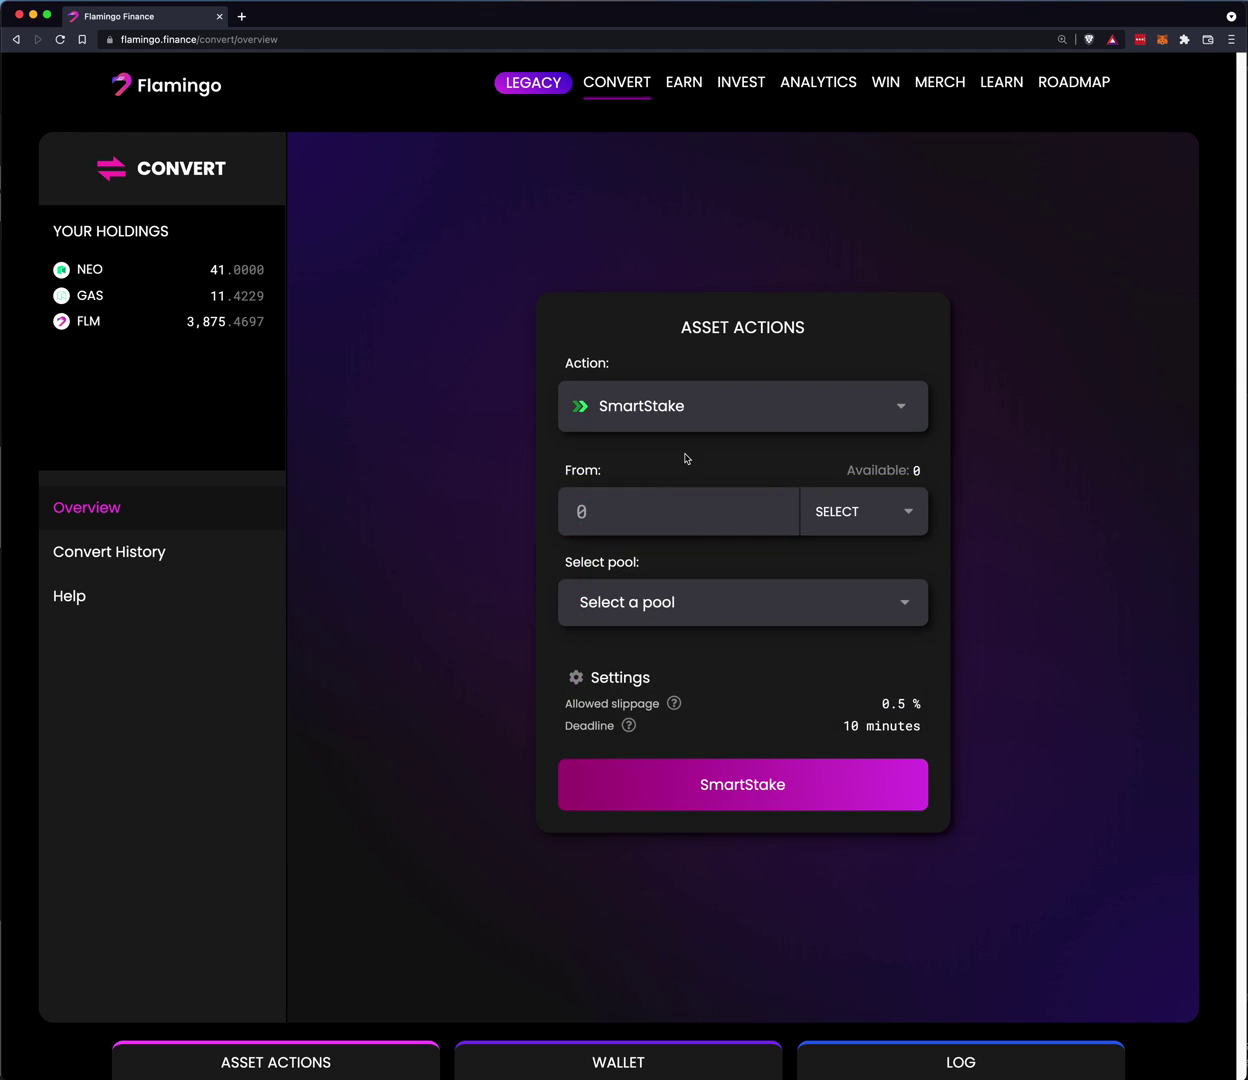
pyautogui.click(908, 513)
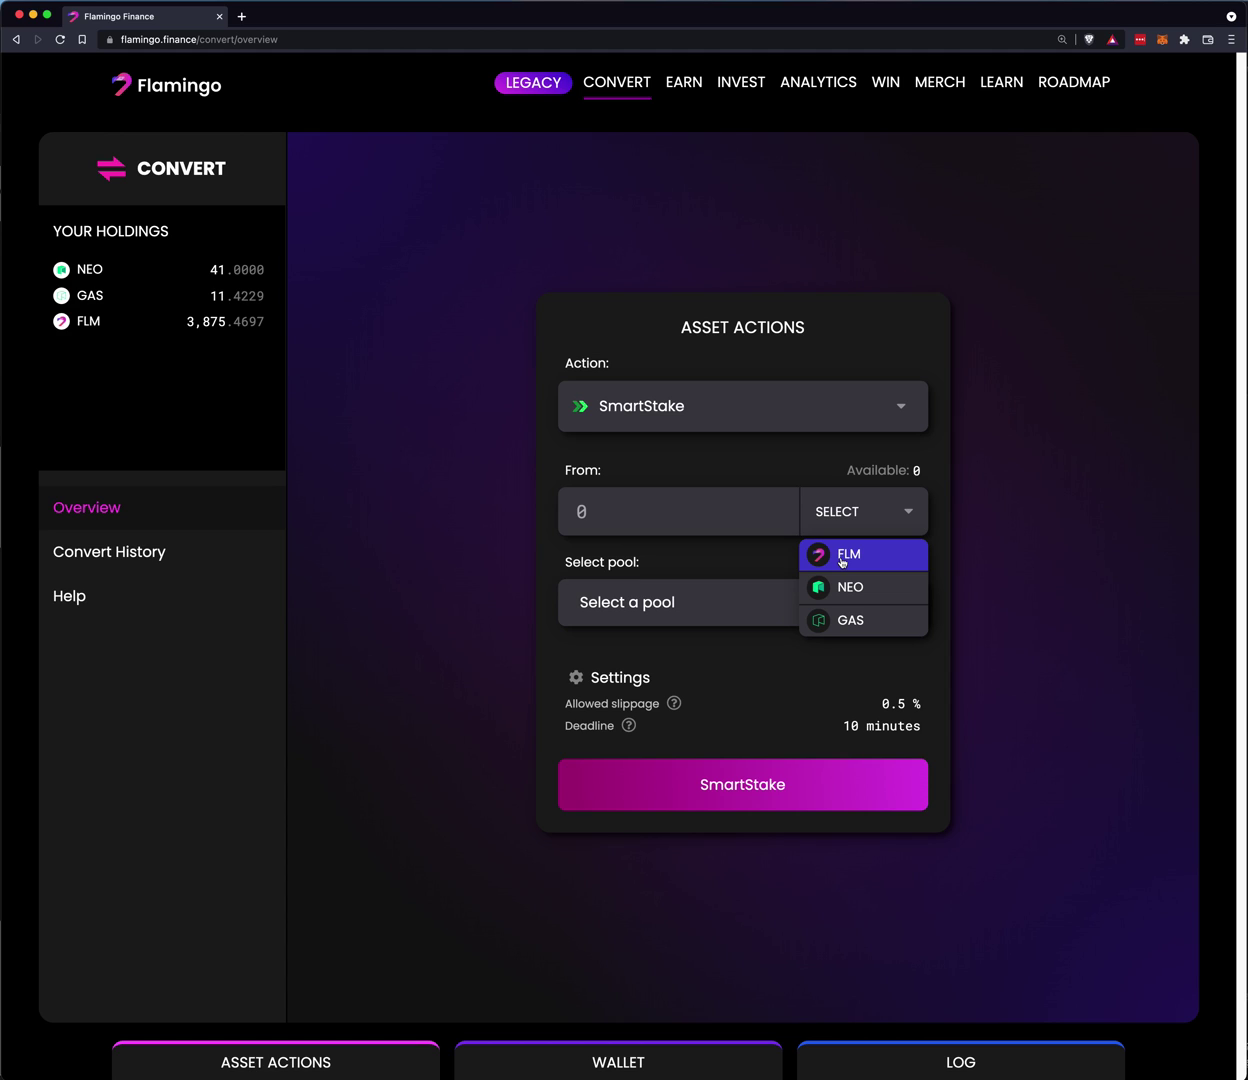
pyautogui.click(1131, 520)
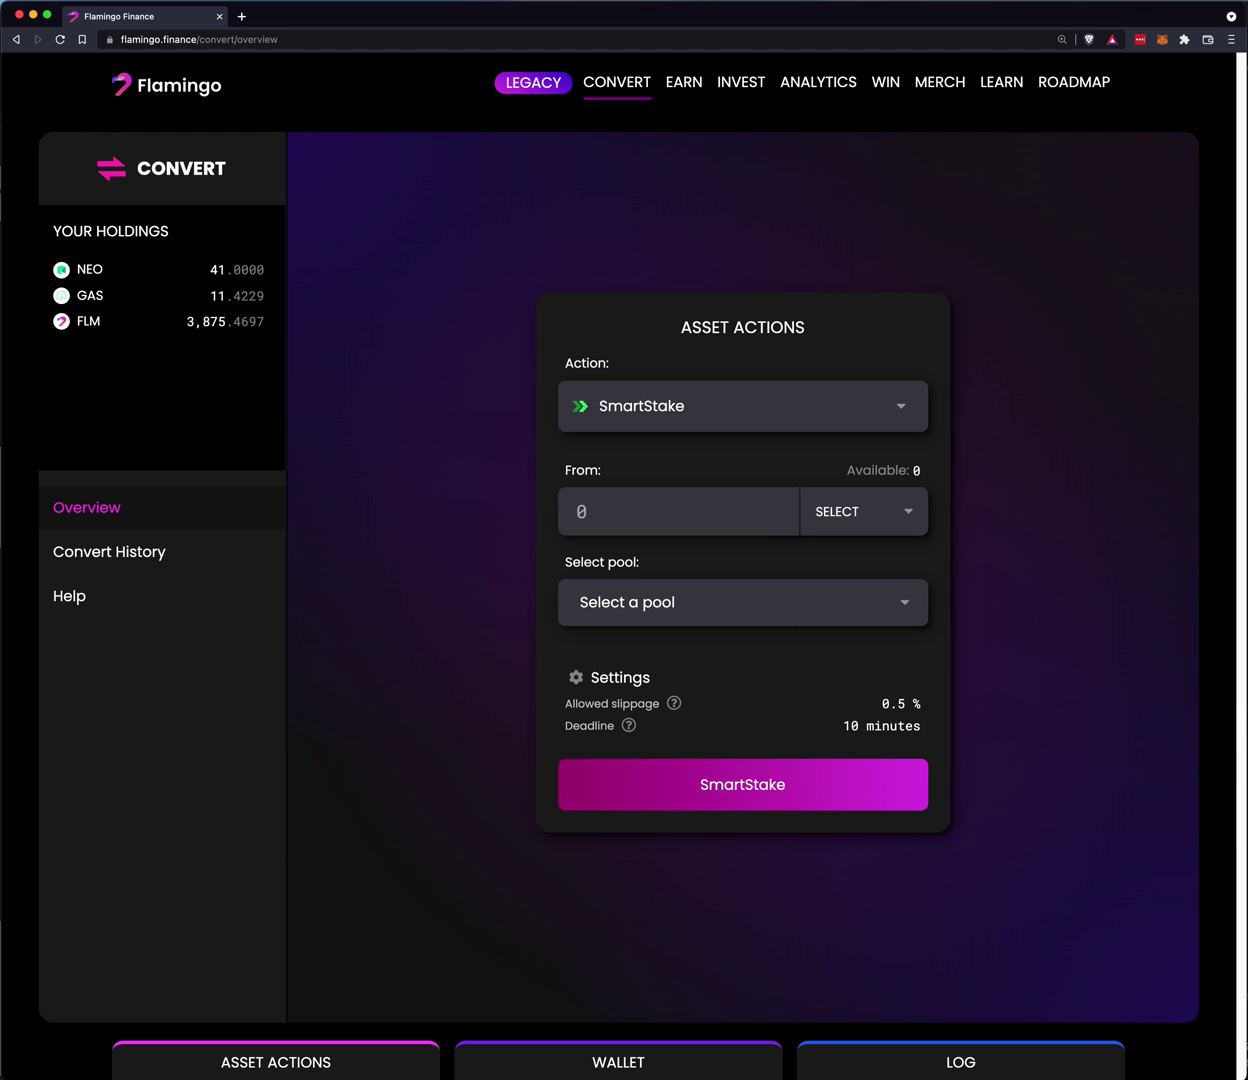
# Check balances in the O3 wallet, then pick NEO as the SmartStake source token
pyautogui.press('super+Tab')
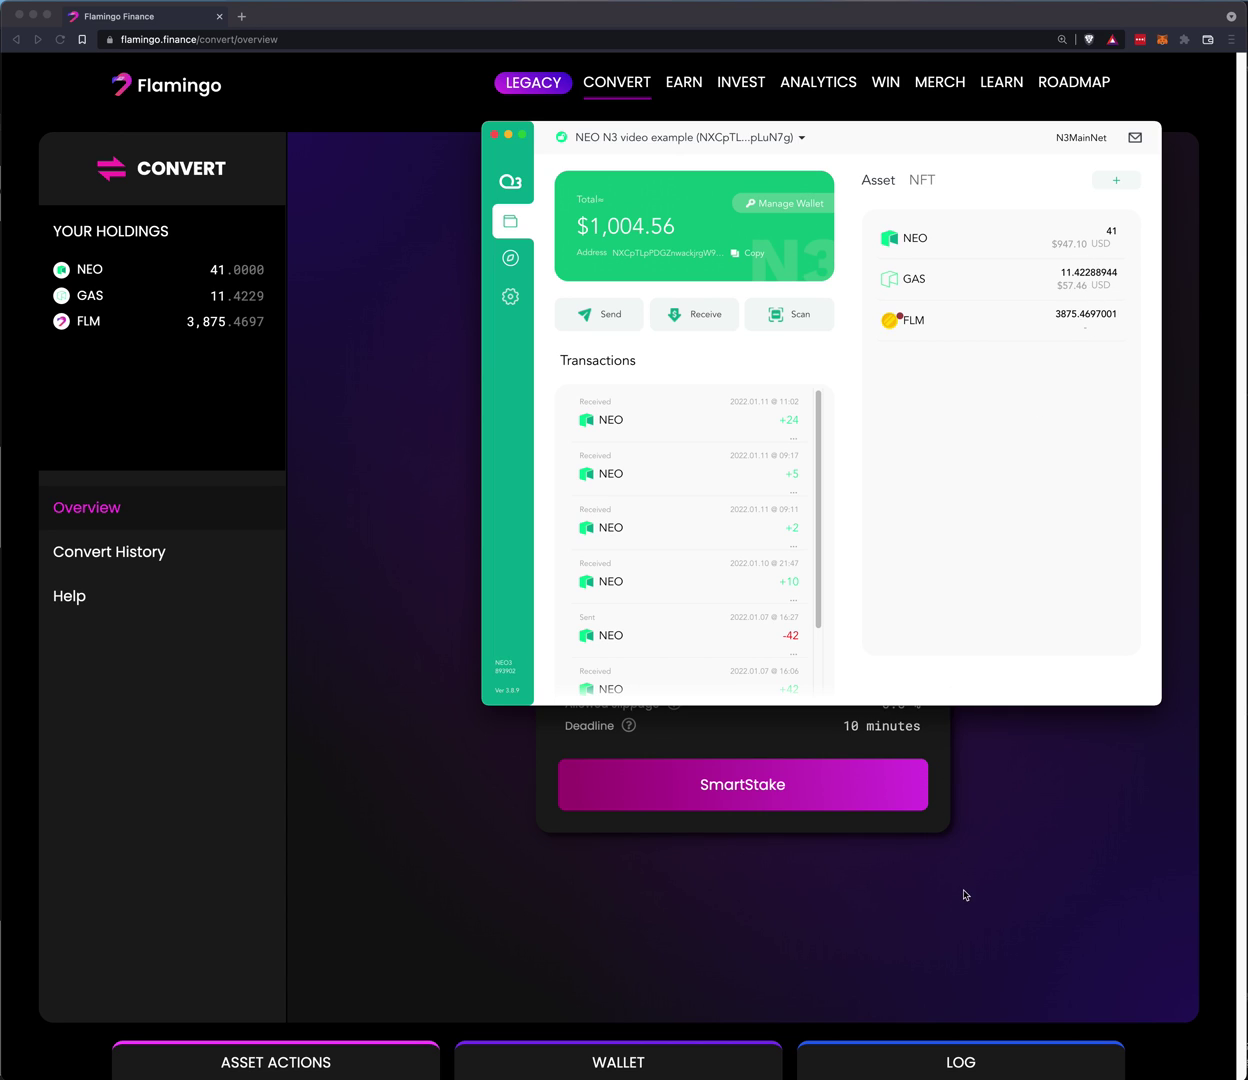
pyautogui.click(940, 868)
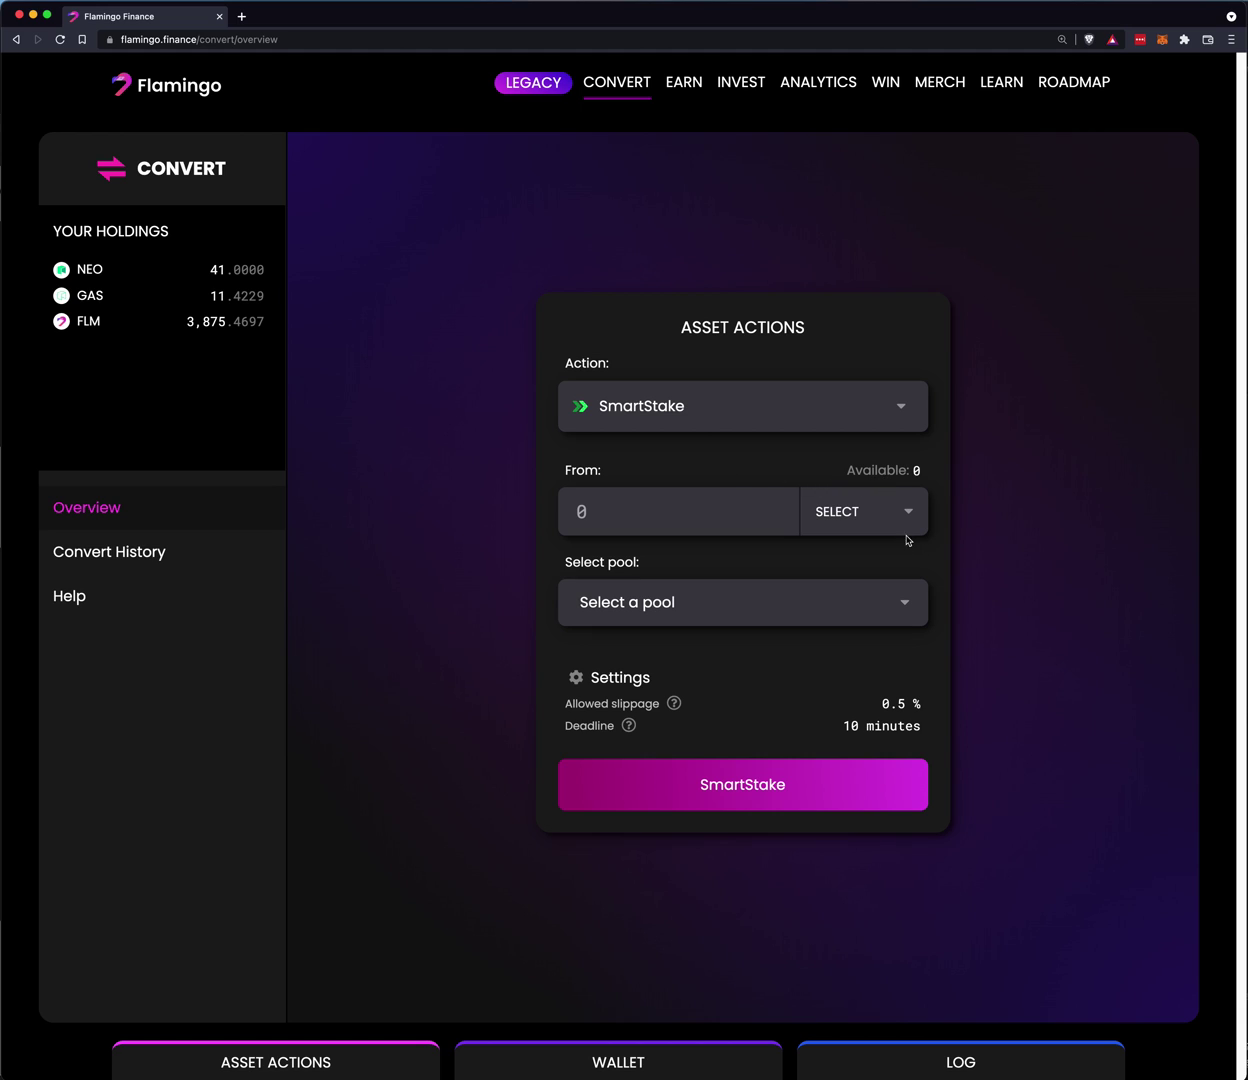
pyautogui.click(890, 508)
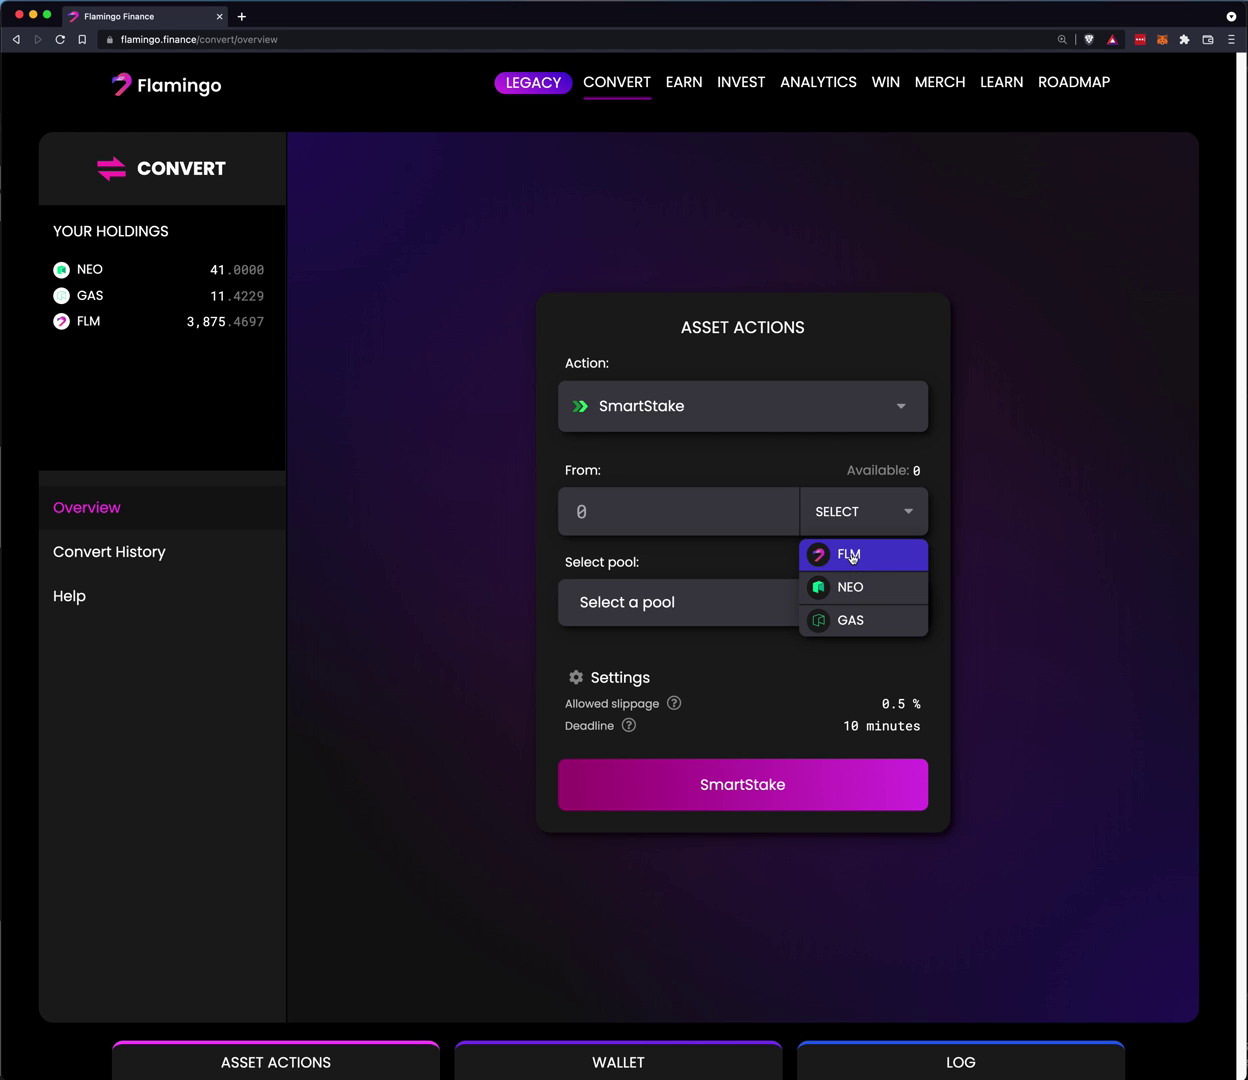
pyautogui.click(858, 591)
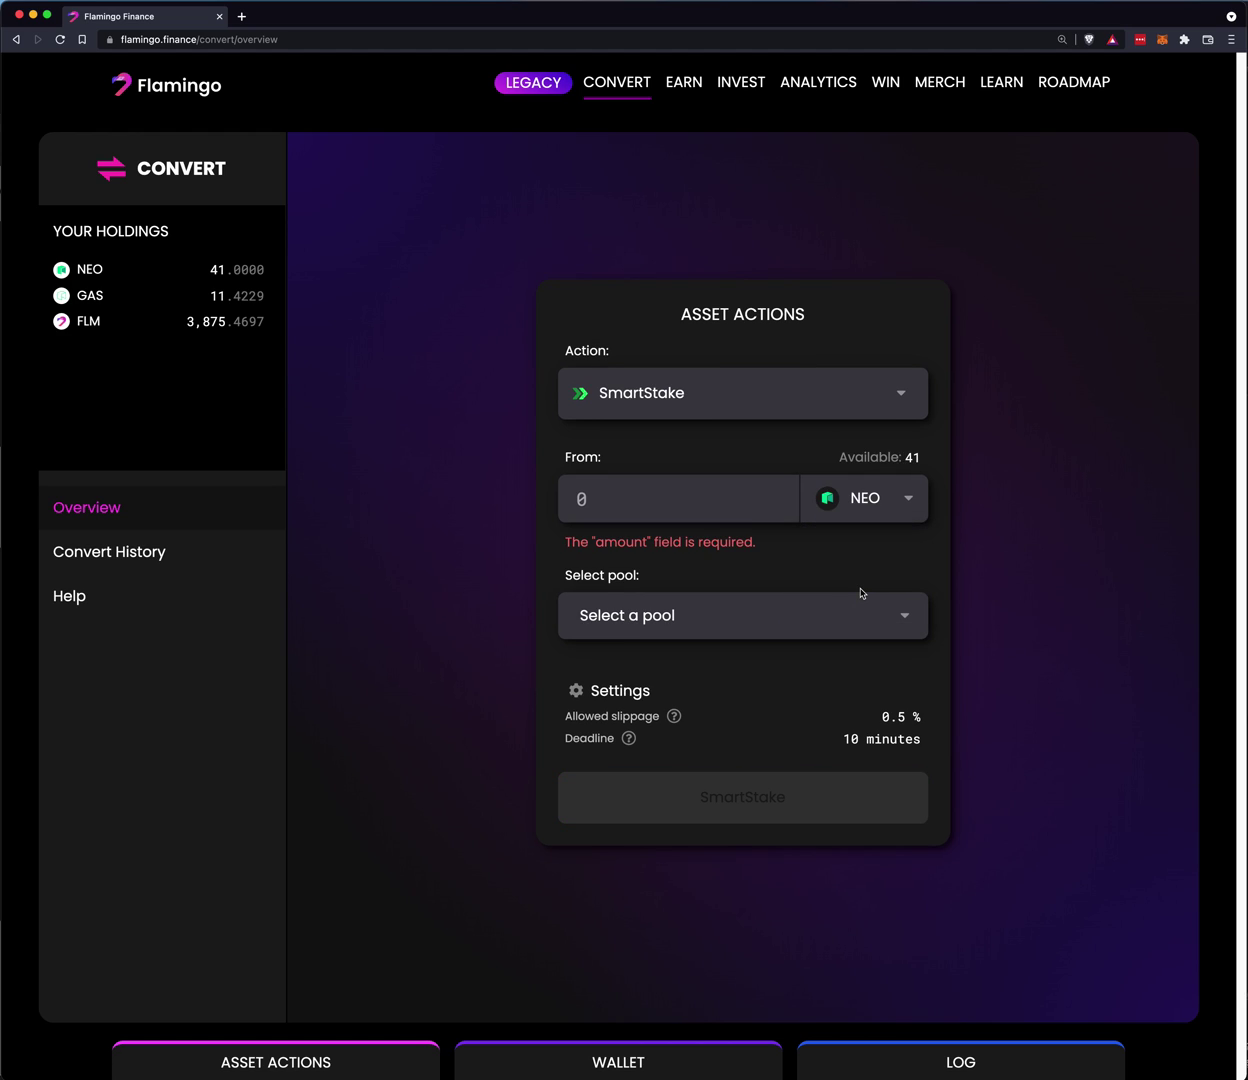
# Fill in the full available 41 NEO as the SmartStake amount
pyautogui.click(913, 458)
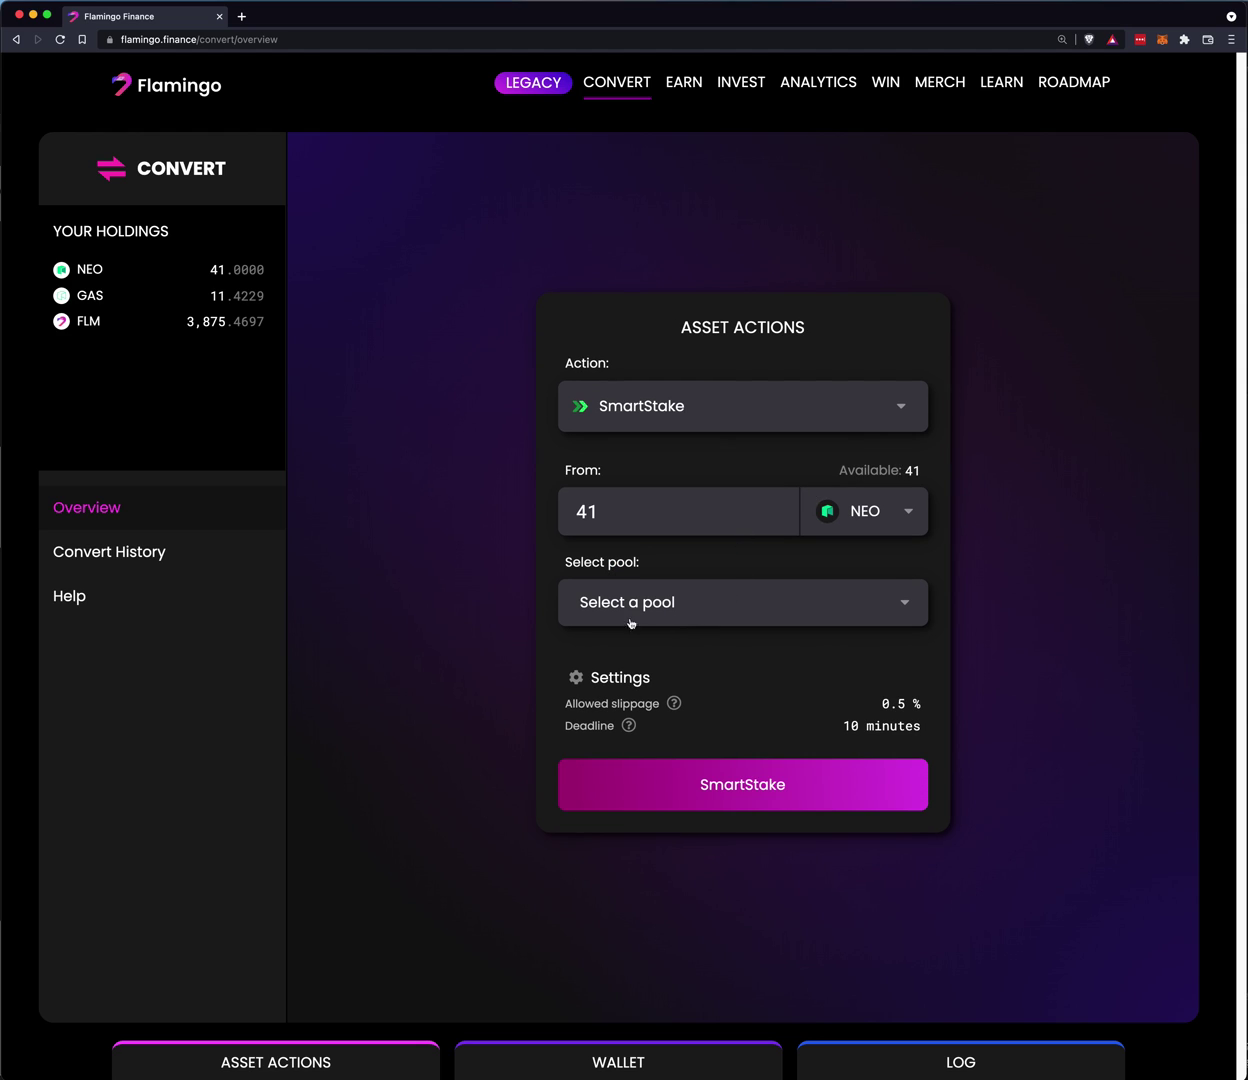
pyautogui.click(909, 604)
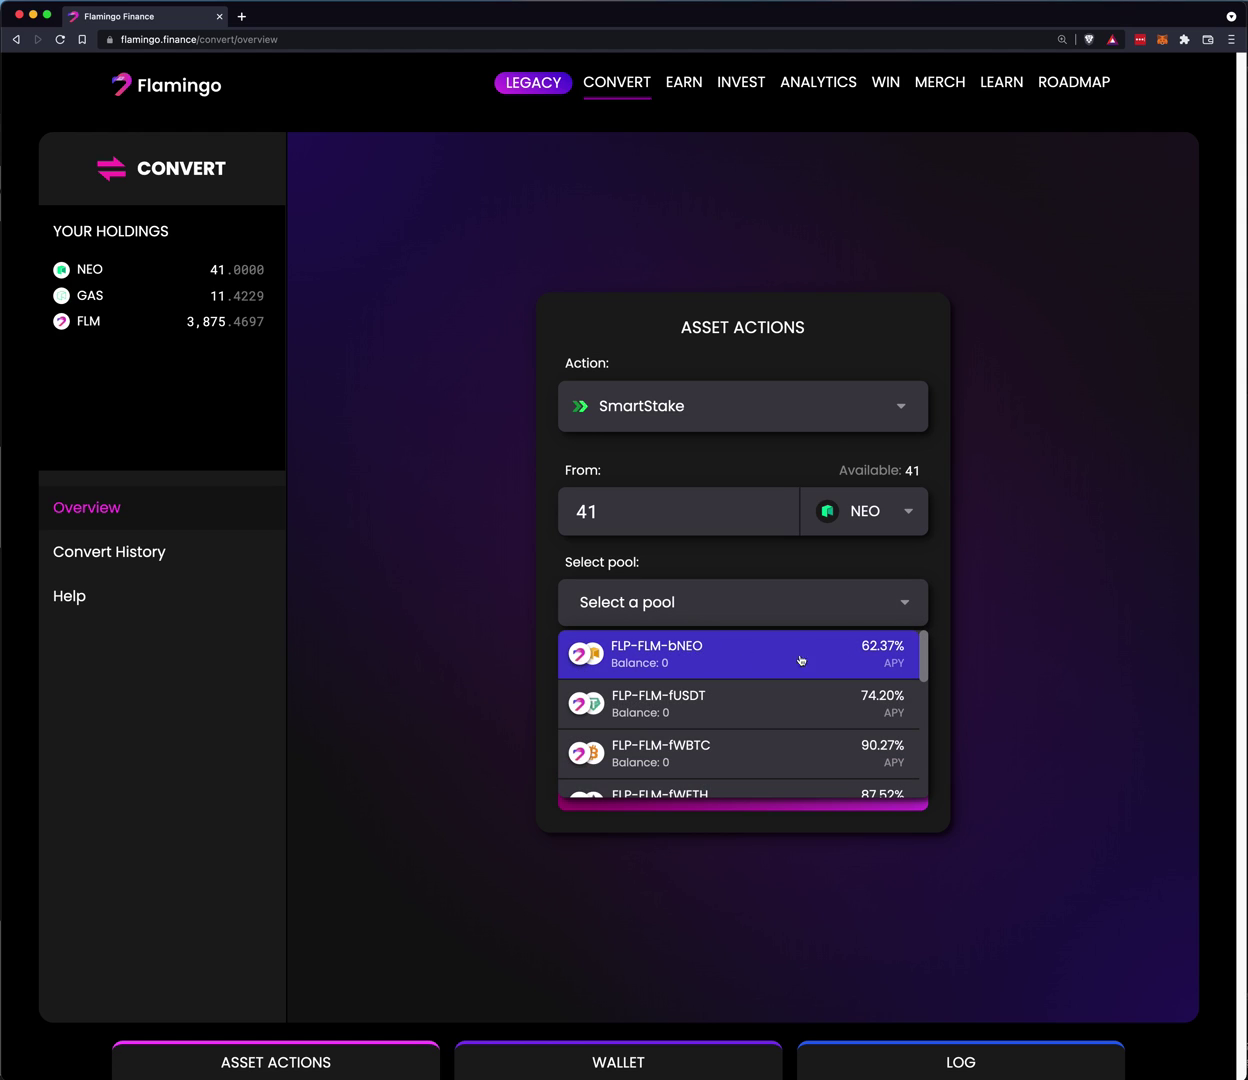
# Pick FLP-FLM-GAS from the pool list, estimating 93.578 GAS, 1450.32 FLM and 365.0306 FLP-FLM-GAS
pyautogui.scroll(-1, 926, 658)
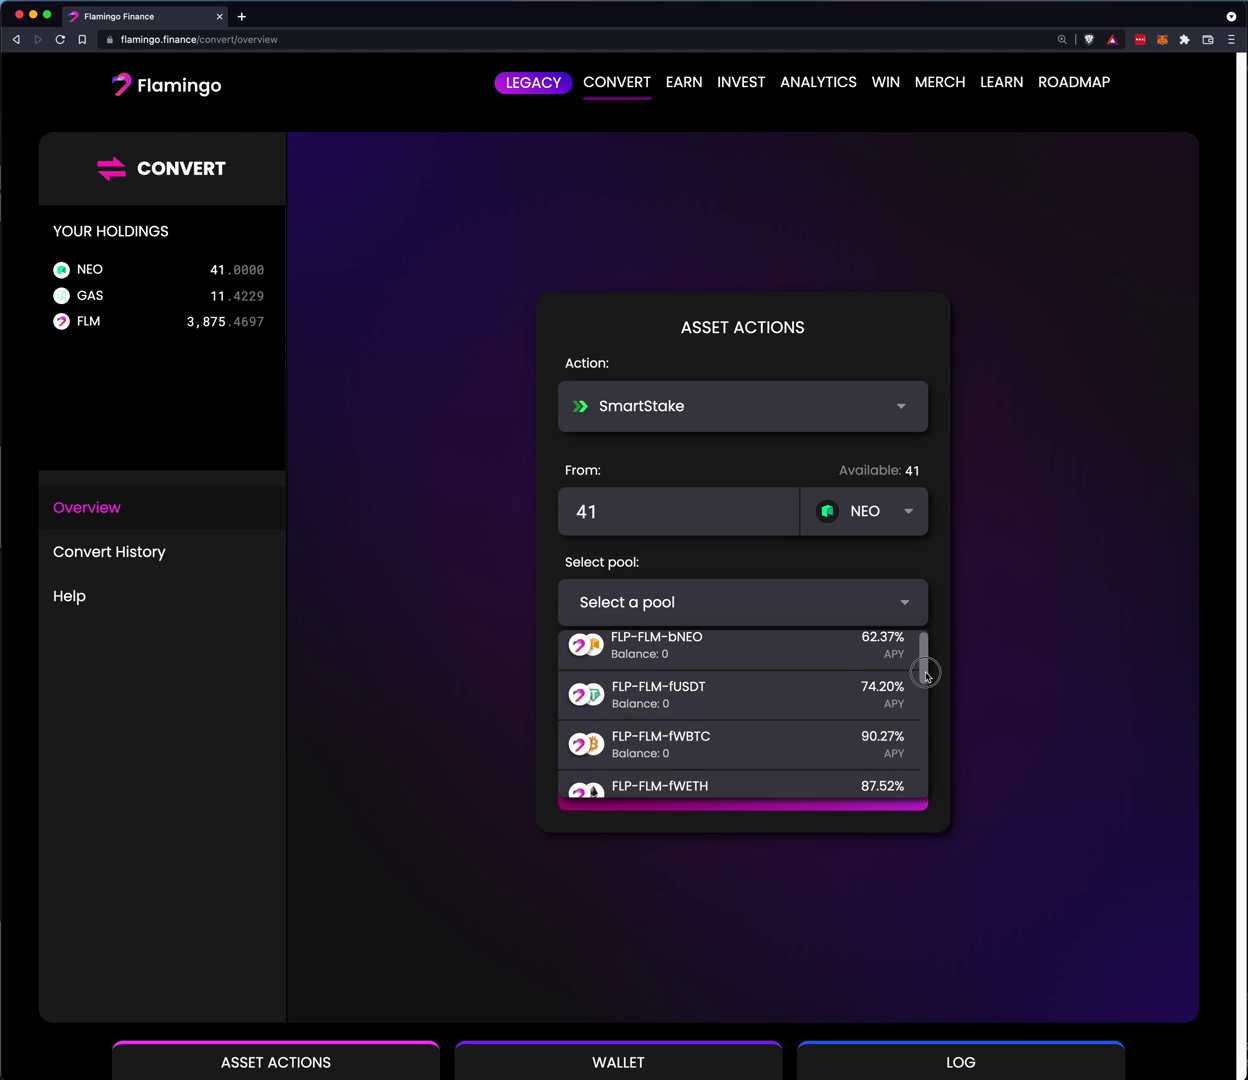
pyautogui.moveTo(928, 669); pyautogui.dragTo(939, 716)
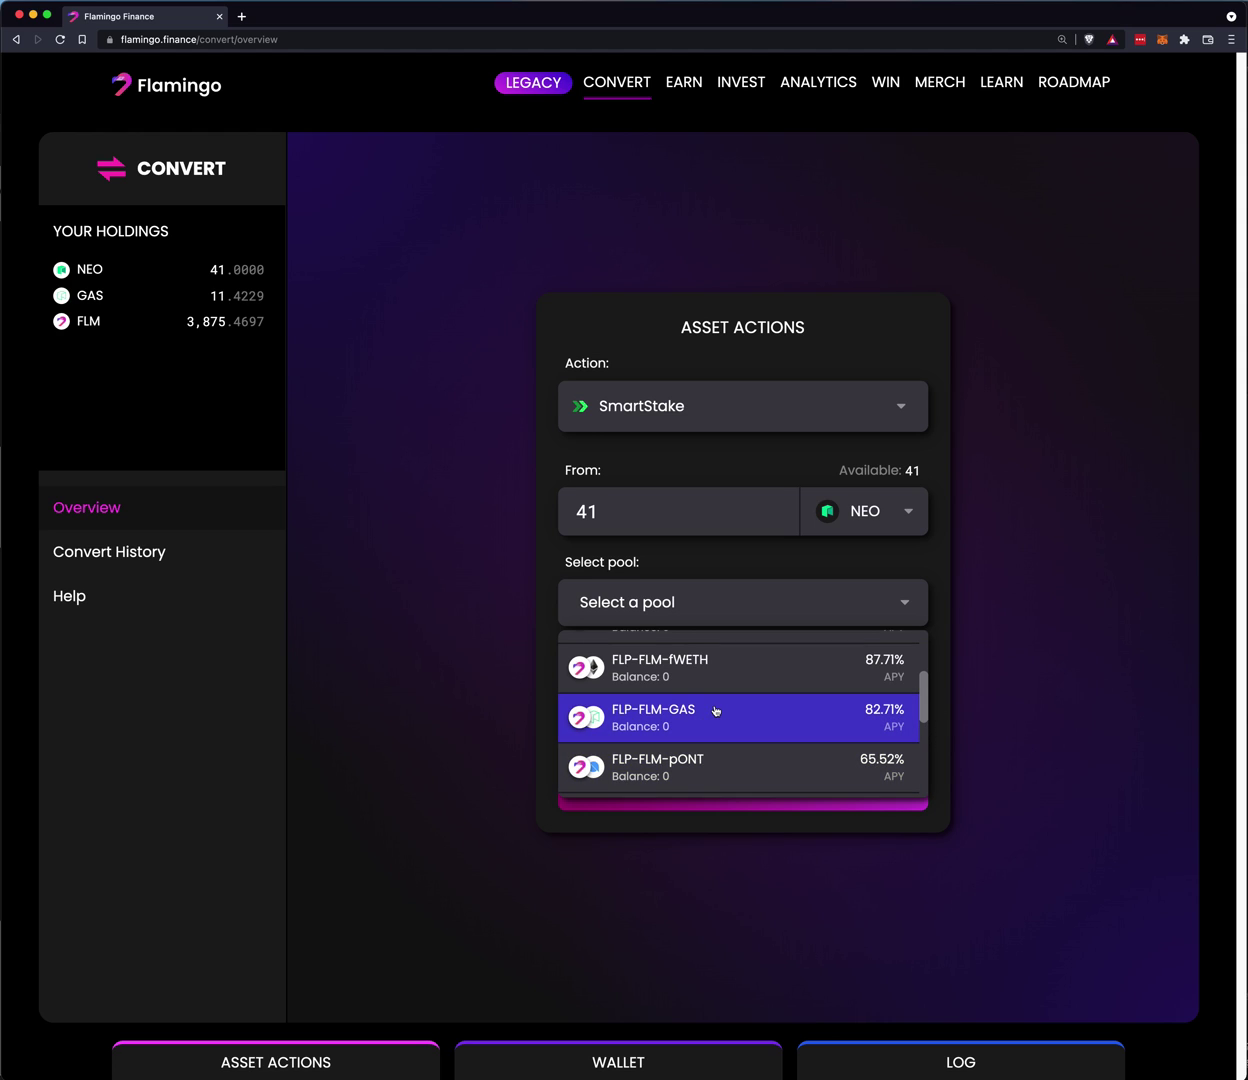
pyautogui.scroll(1, 920, 684)
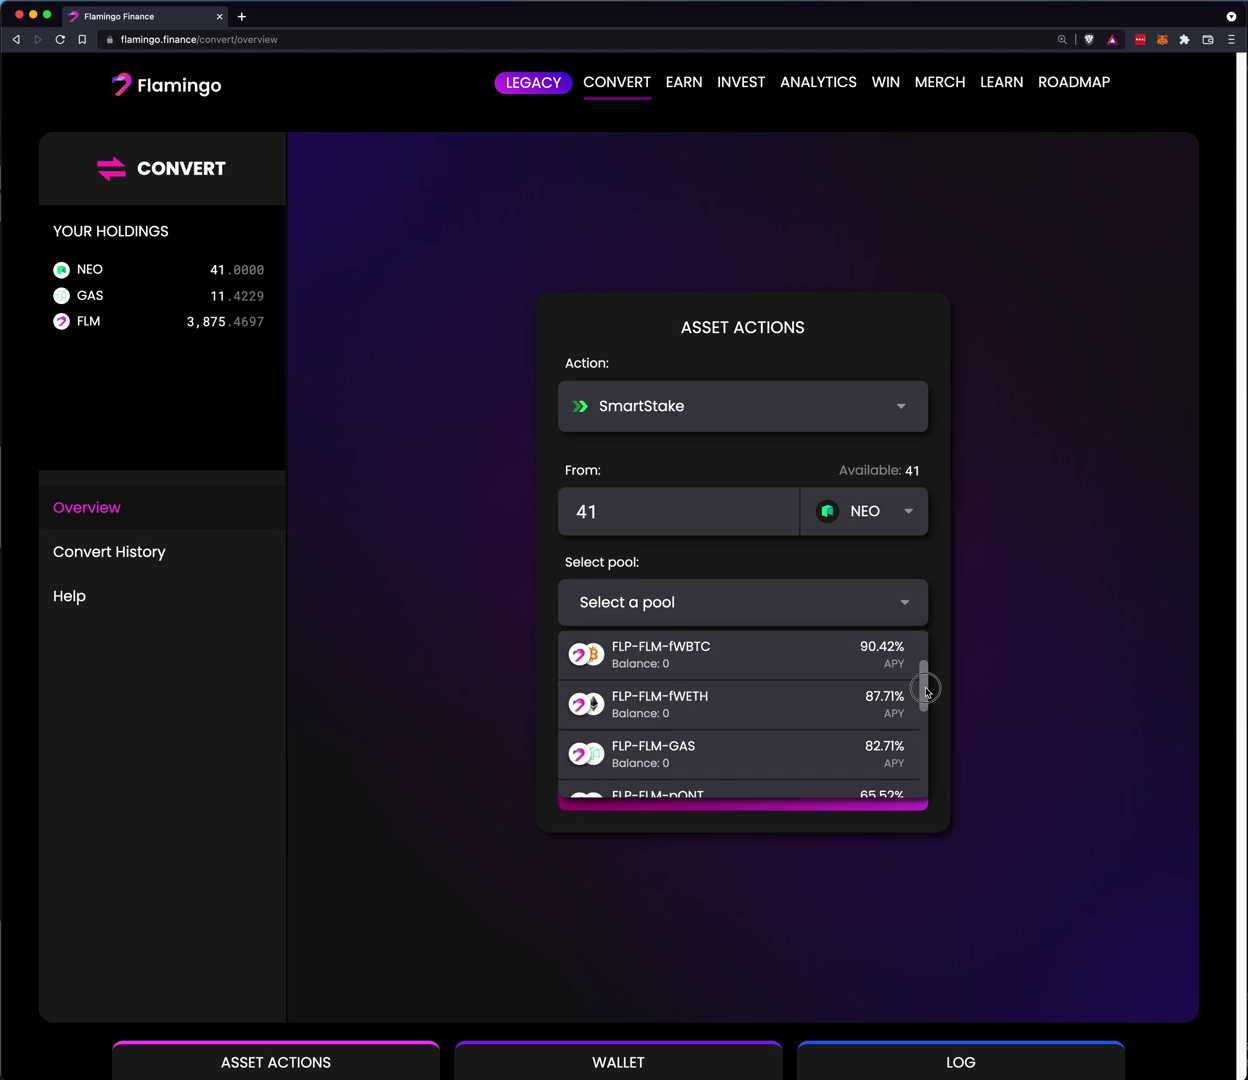
pyautogui.moveTo(925, 686); pyautogui.dragTo(927, 703)
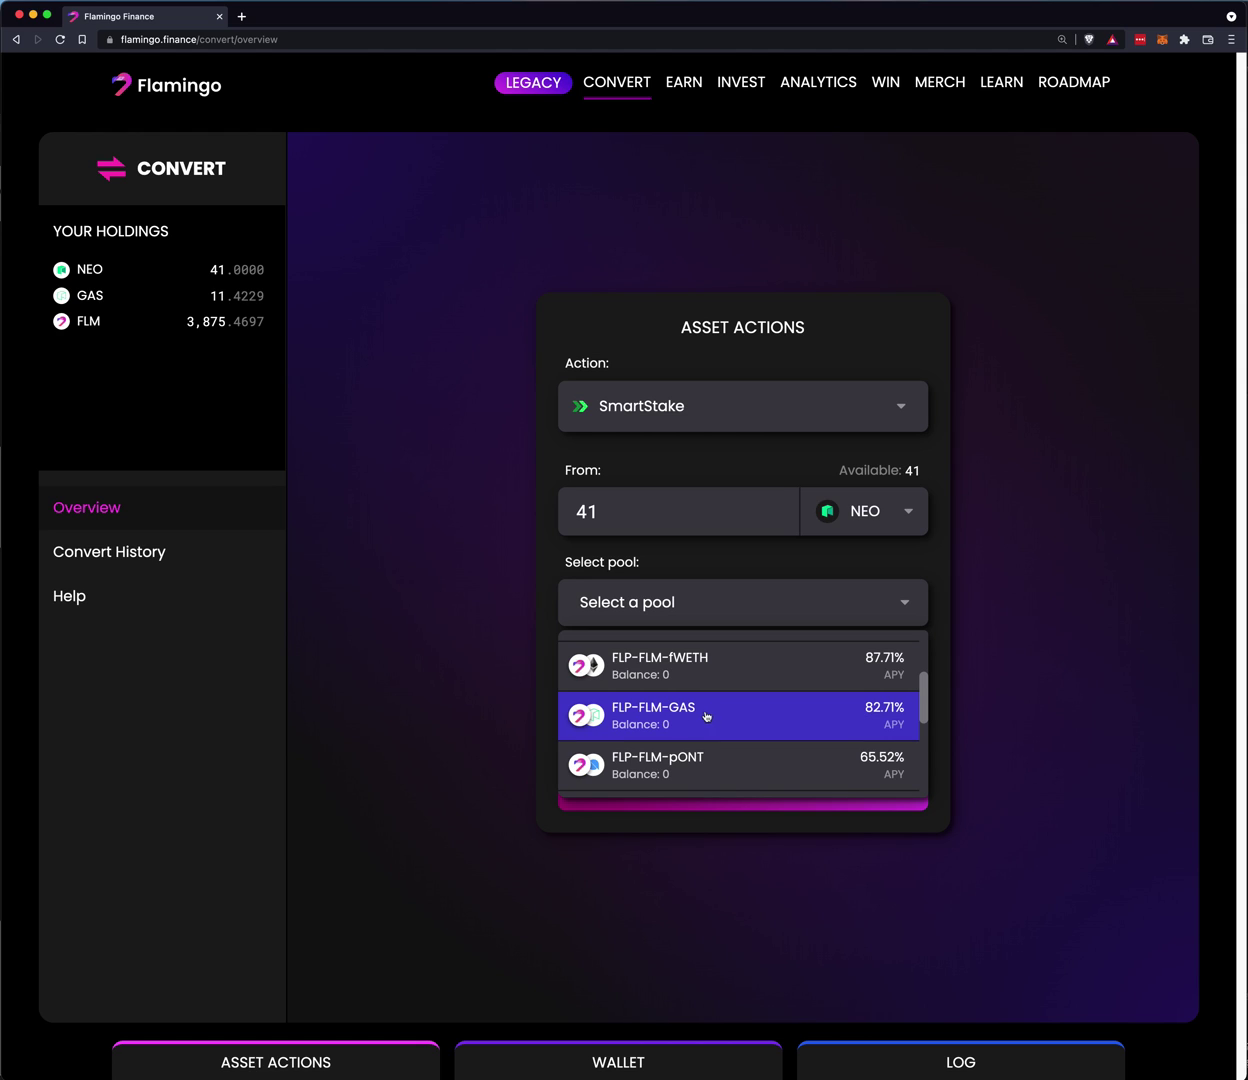
pyautogui.click(743, 715)
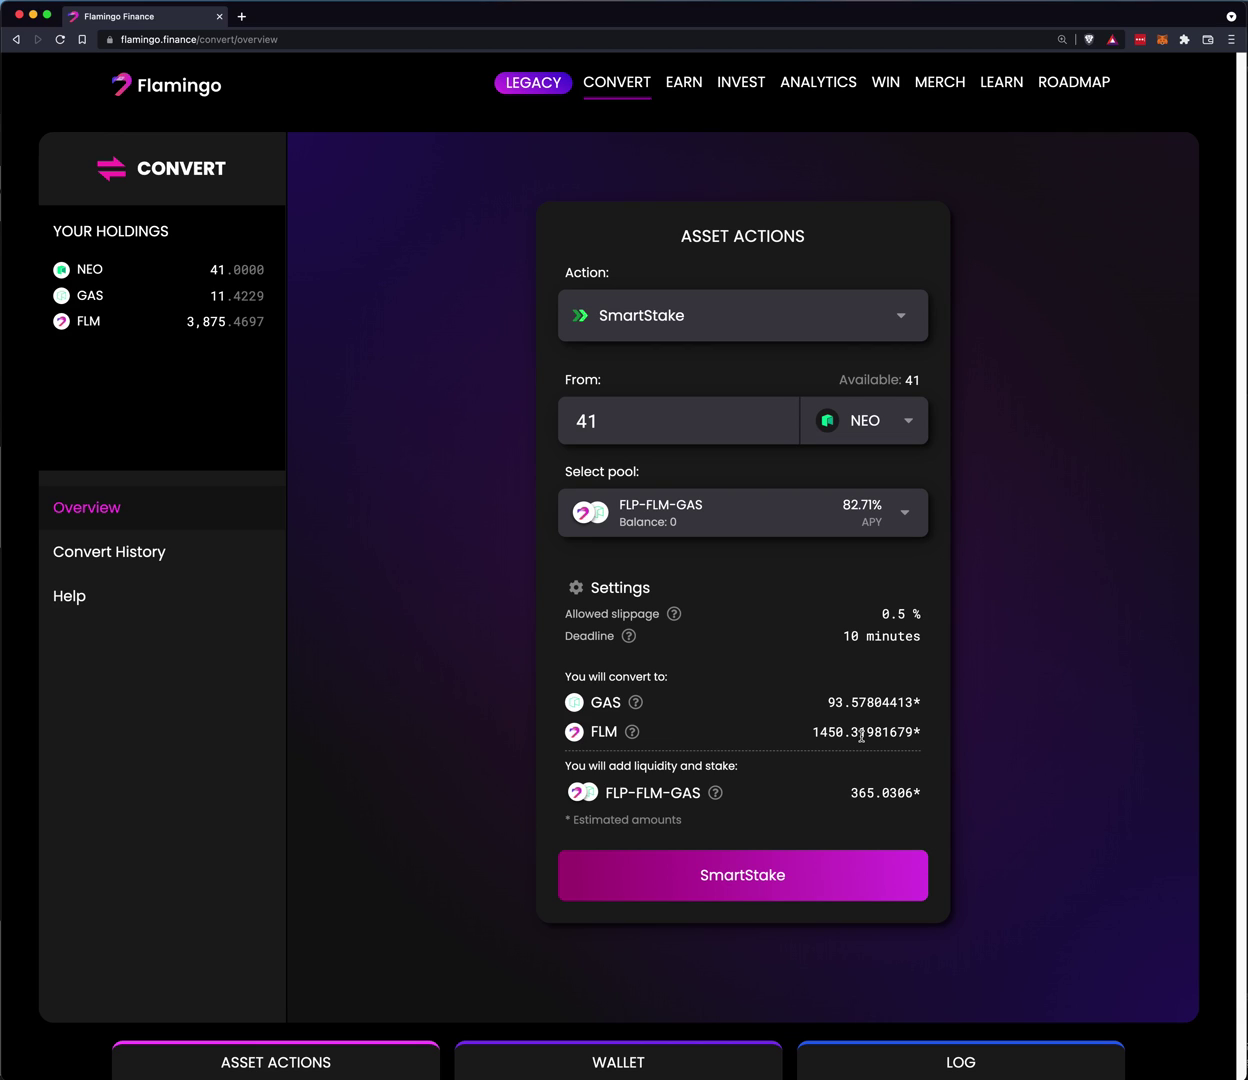
pyautogui.moveTo(829, 702); pyautogui.dragTo(922, 703)
pyautogui.moveTo(812, 733); pyautogui.dragTo(921, 732)
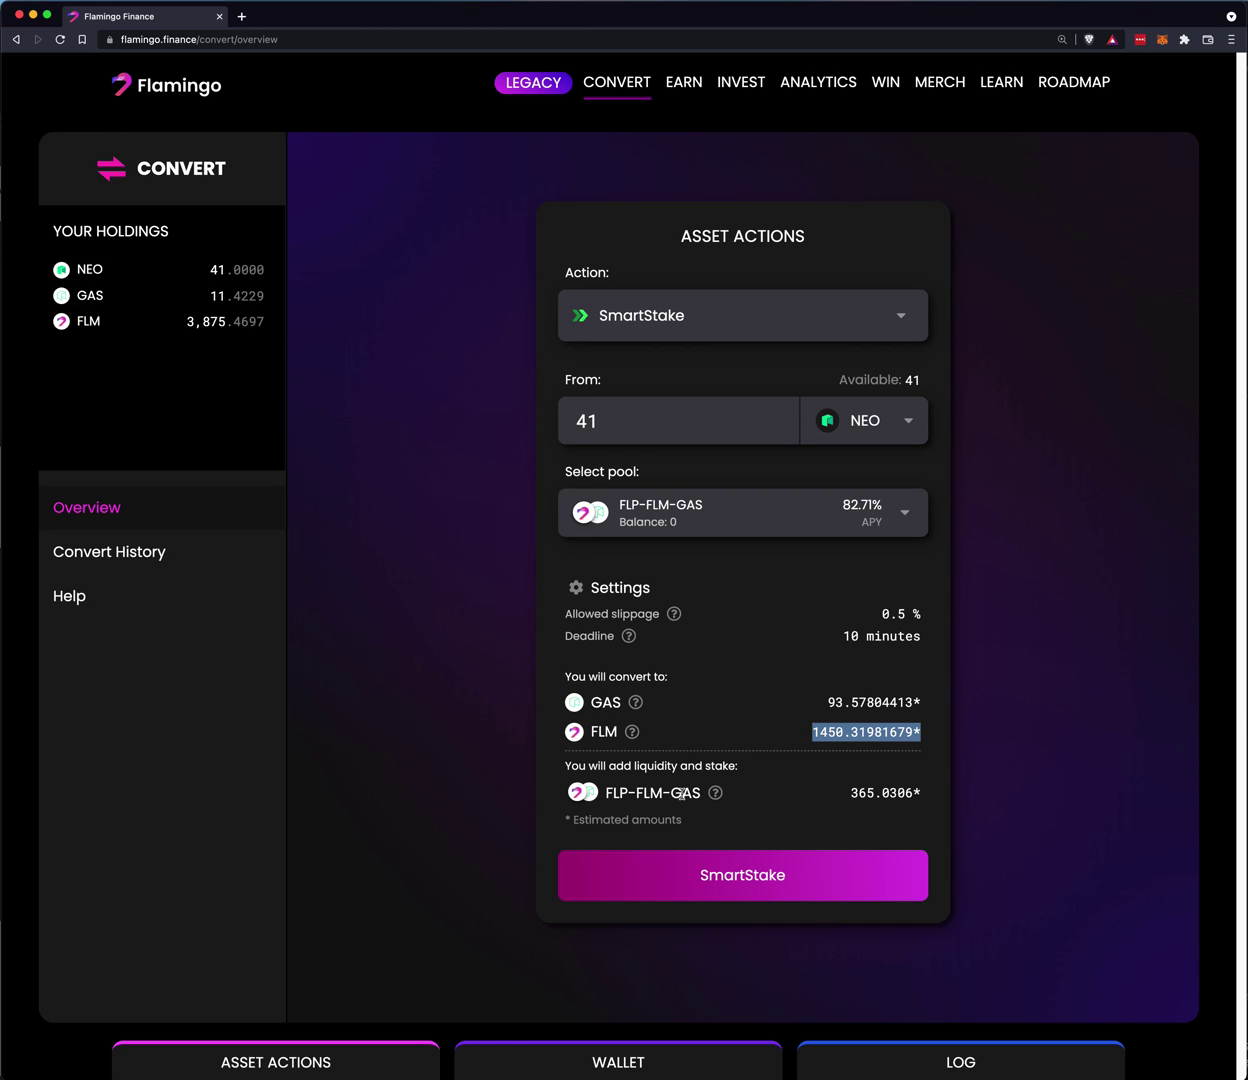
pyautogui.moveTo(849, 792); pyautogui.dragTo(911, 812)
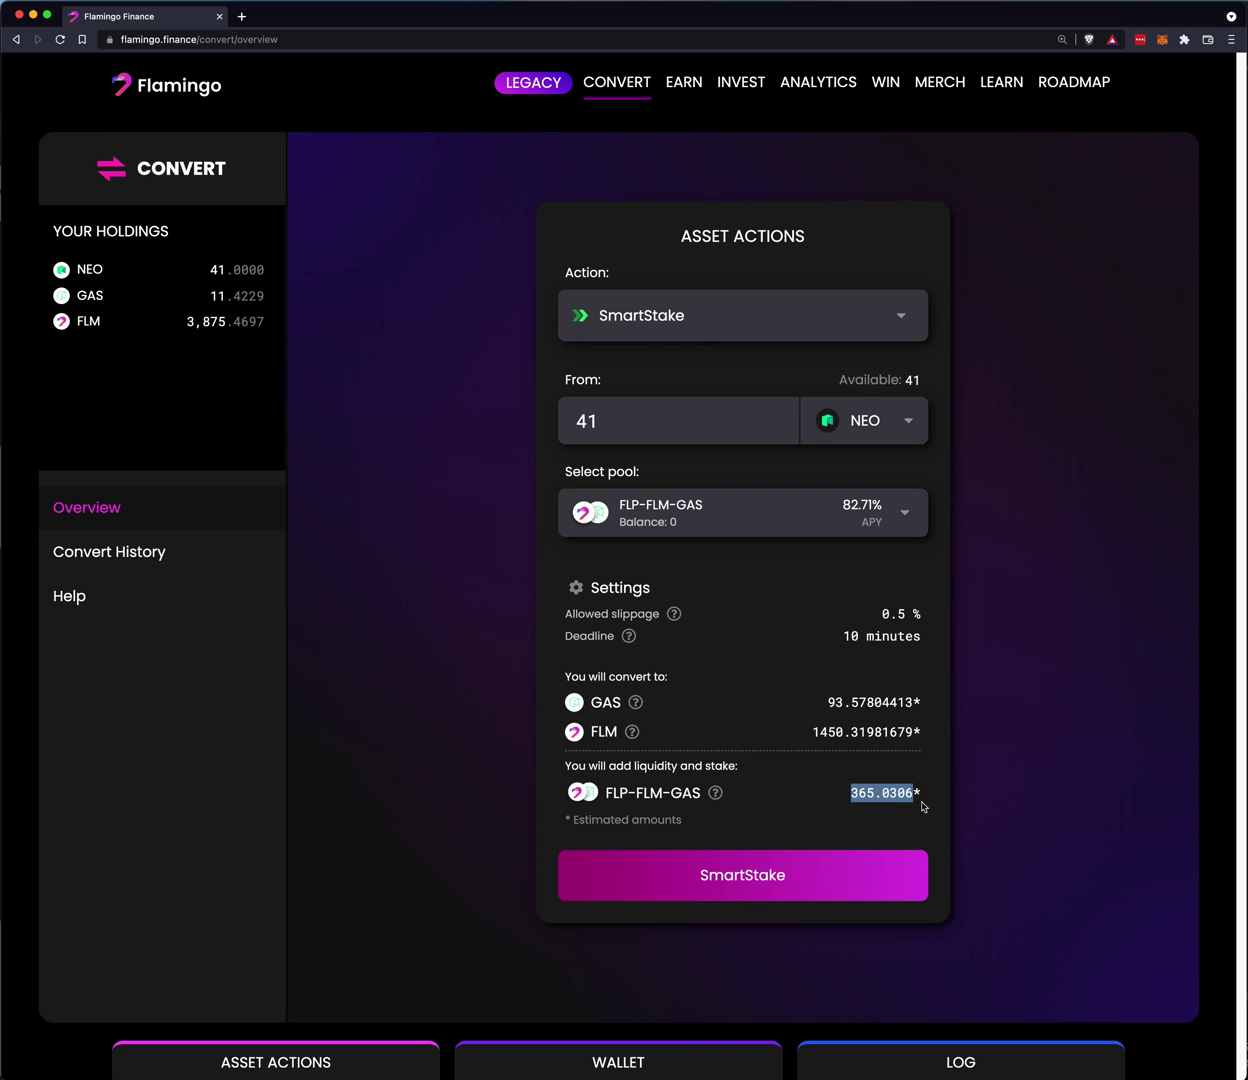
pyautogui.click(902, 810)
# Submit the 41 NEO SmartStake, sign it in the wallet, and dismiss the success message
pyautogui.click(749, 876)
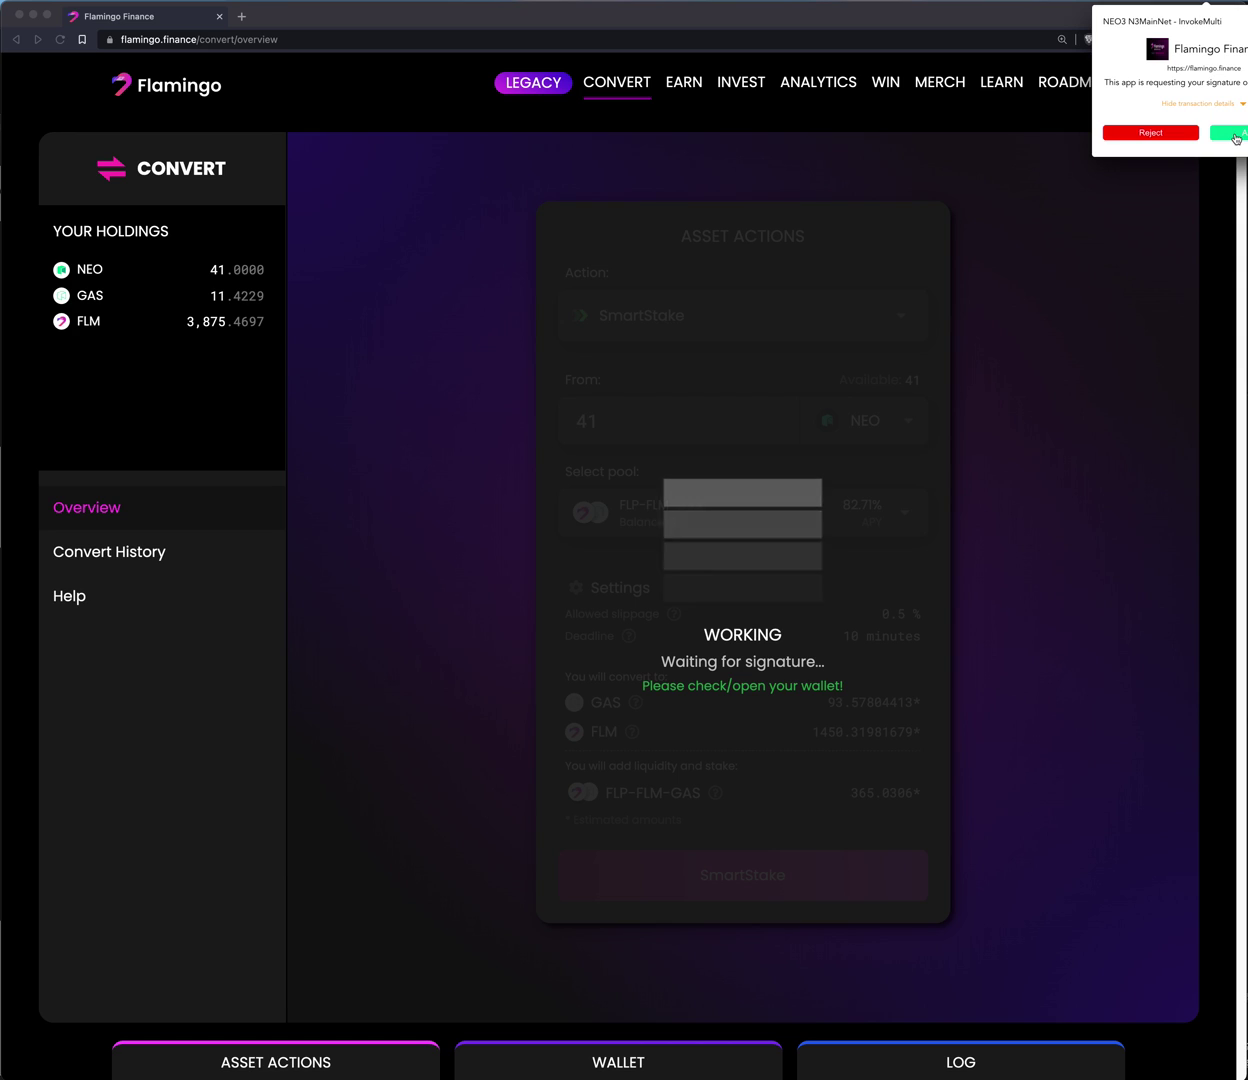
pyautogui.click(1236, 136)
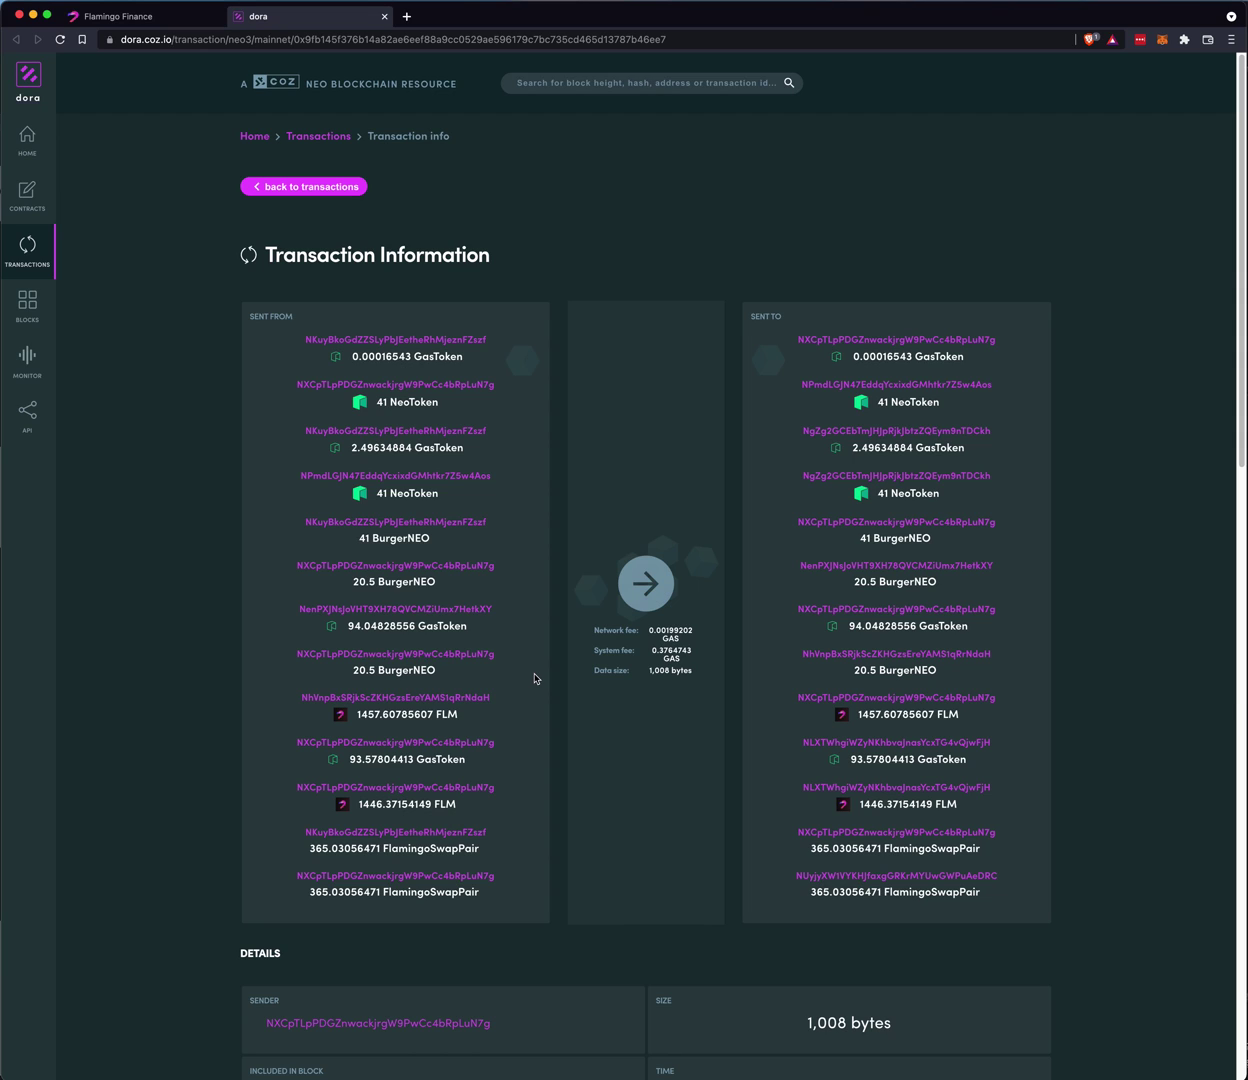
pyautogui.click(163, 16)
pyautogui.click(724, 678)
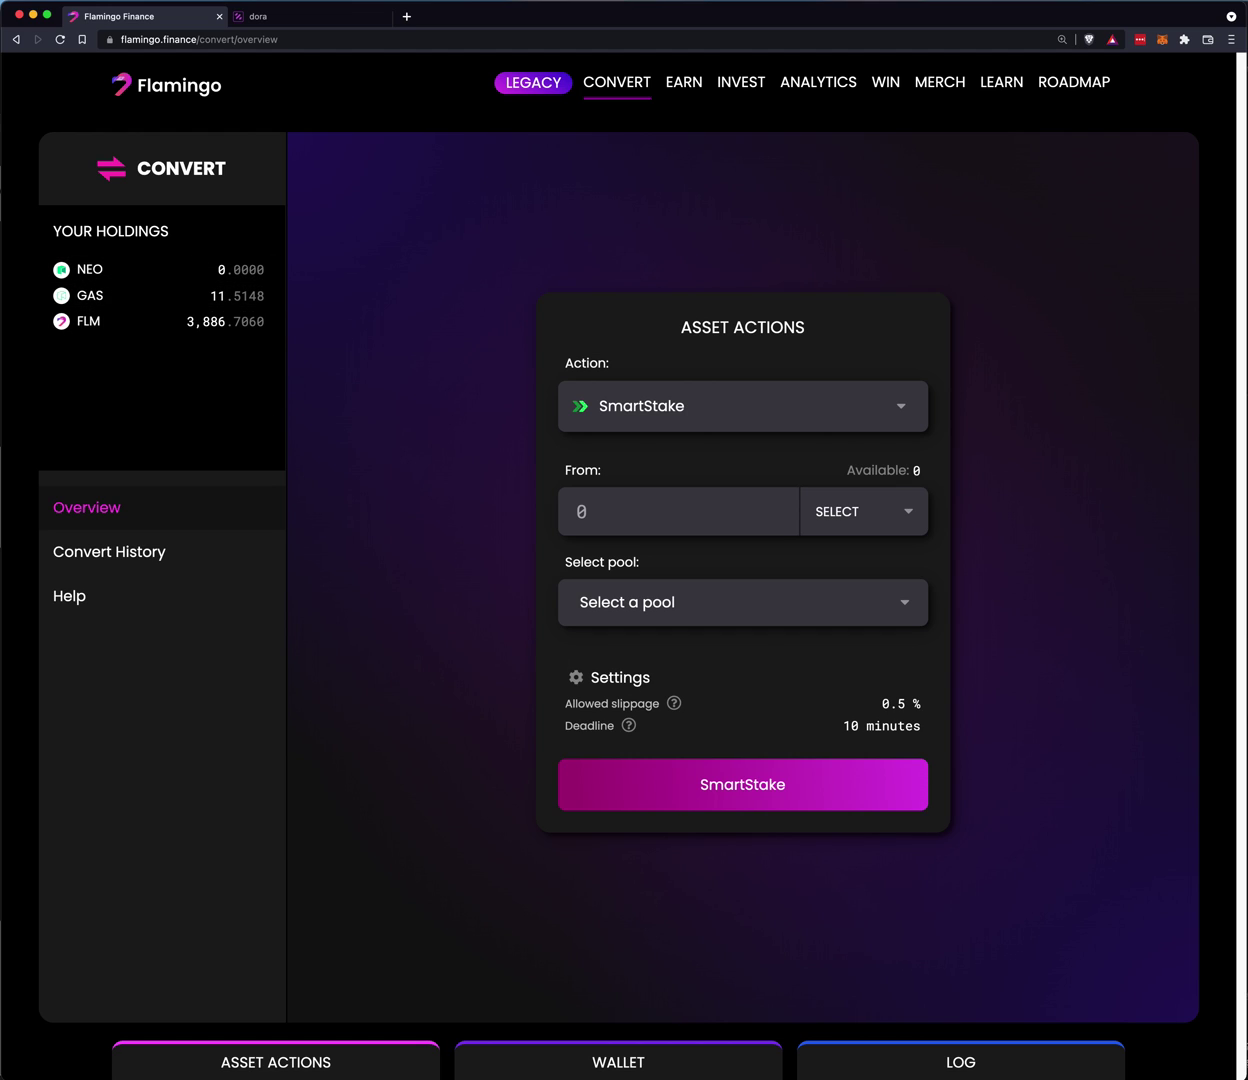
# Check the O3 wallet for 0 NEO and a −41 NEO sent transaction, then close it
pyautogui.press('super+Tab')
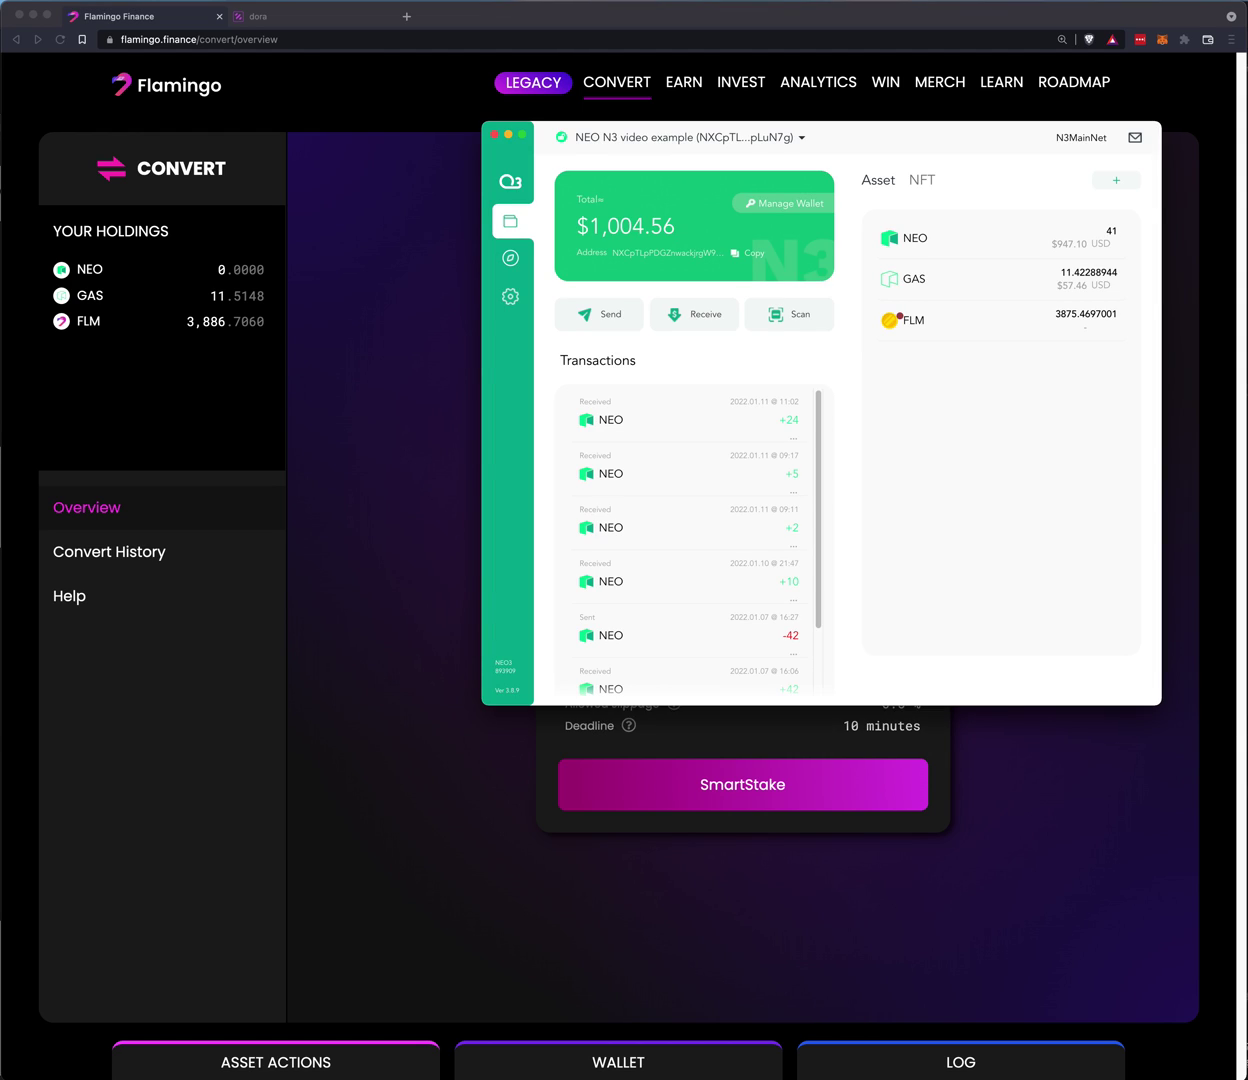
pyautogui.click(505, 297)
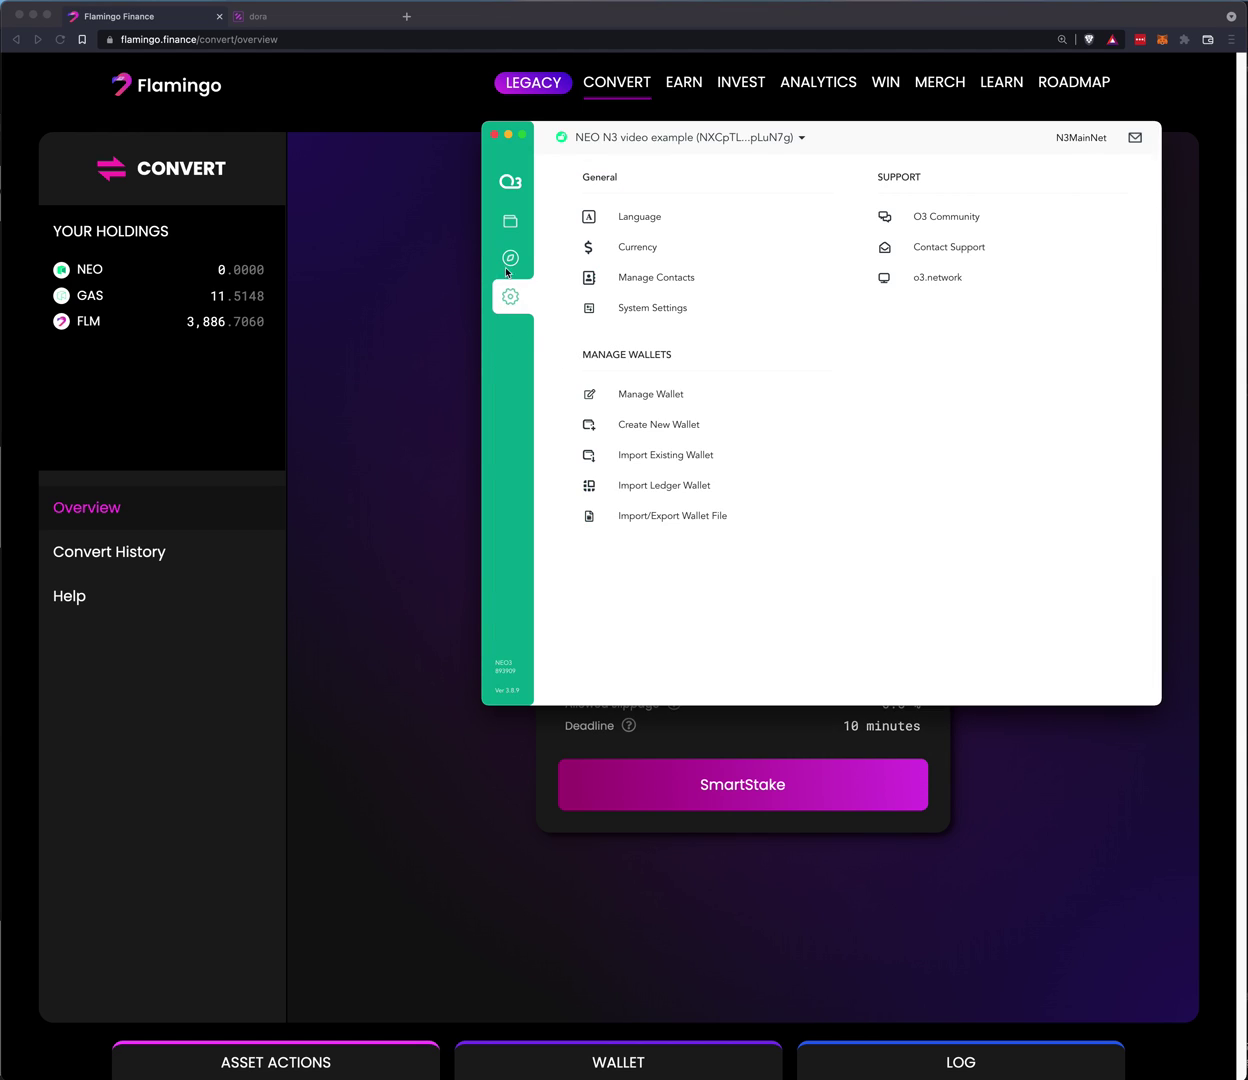
pyautogui.click(506, 224)
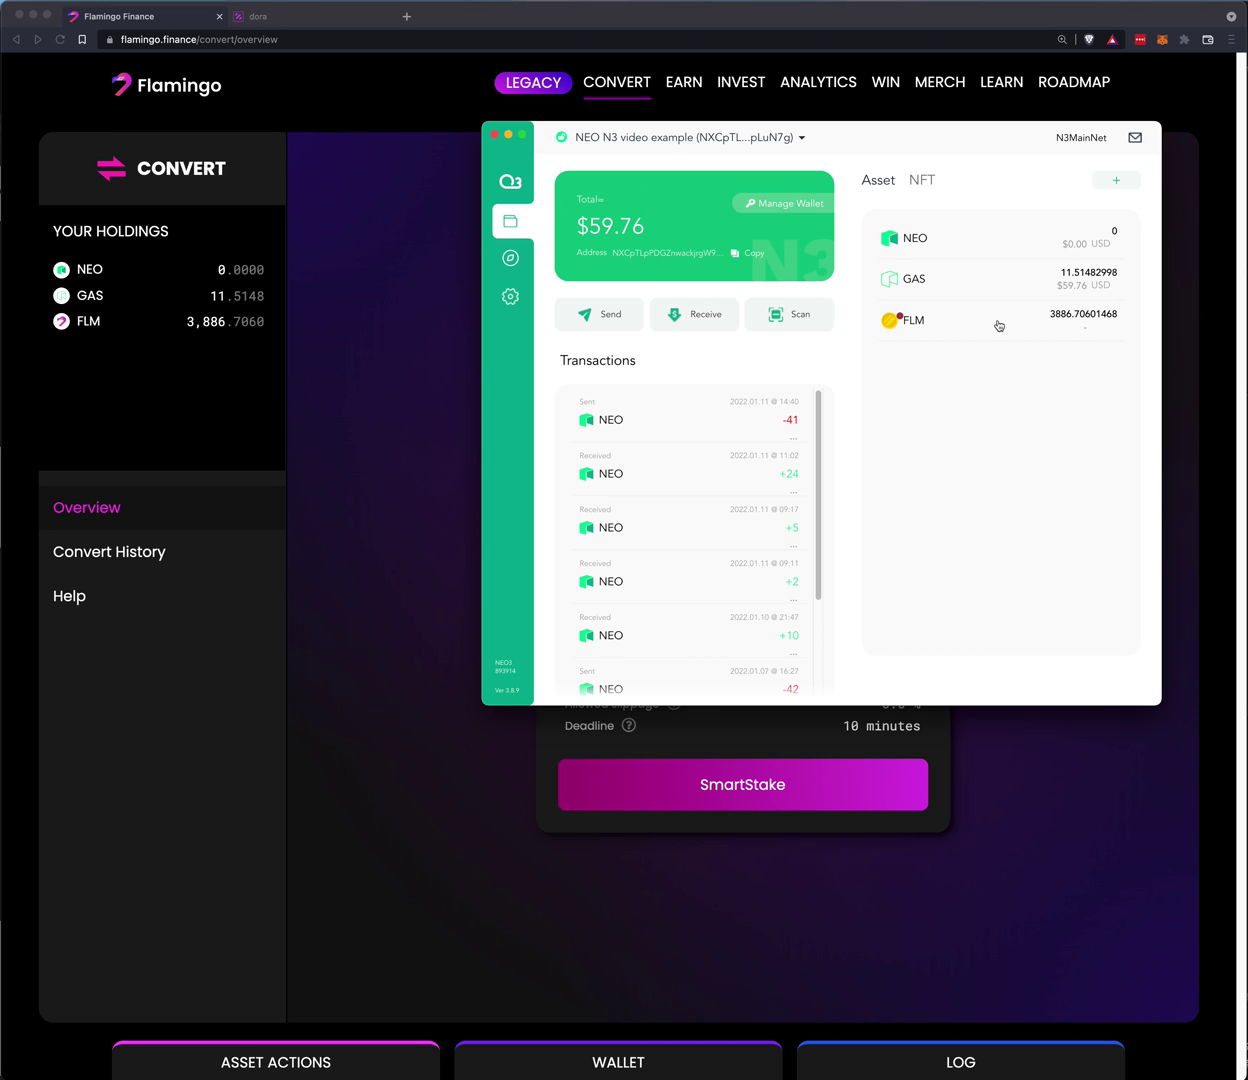
pyautogui.click(383, 430)
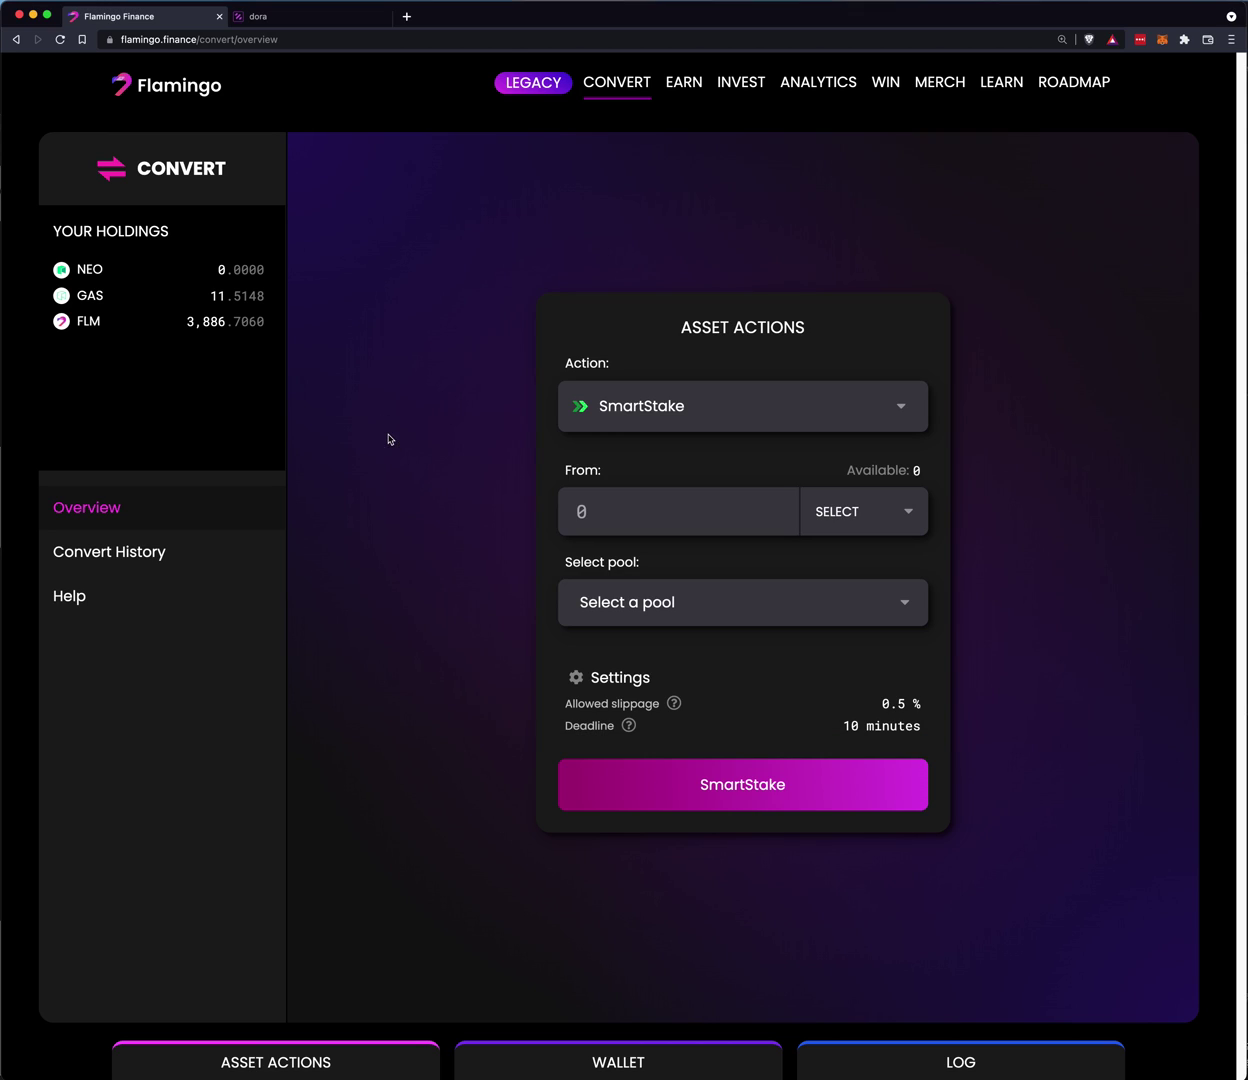
# Expand the FLP-FLM-GAS pool on Earn: 1,446.37 FLM, 93.58 GAS and 365.03 FLP-FLM-GAS worth $960.83
pyautogui.click(686, 86)
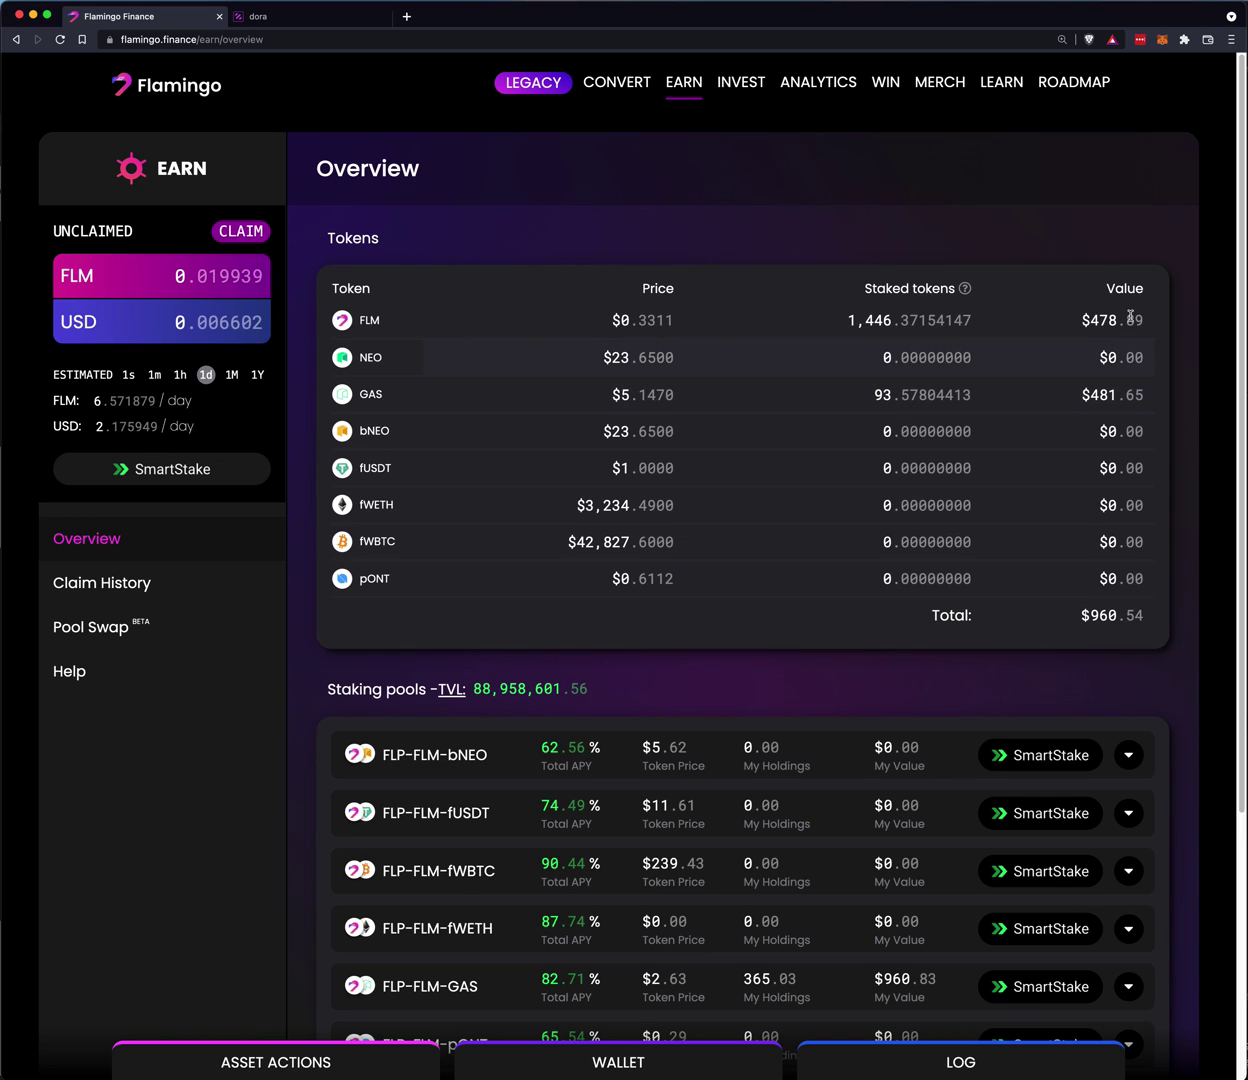
pyautogui.moveTo(1105, 318); pyautogui.dragTo(1158, 324)
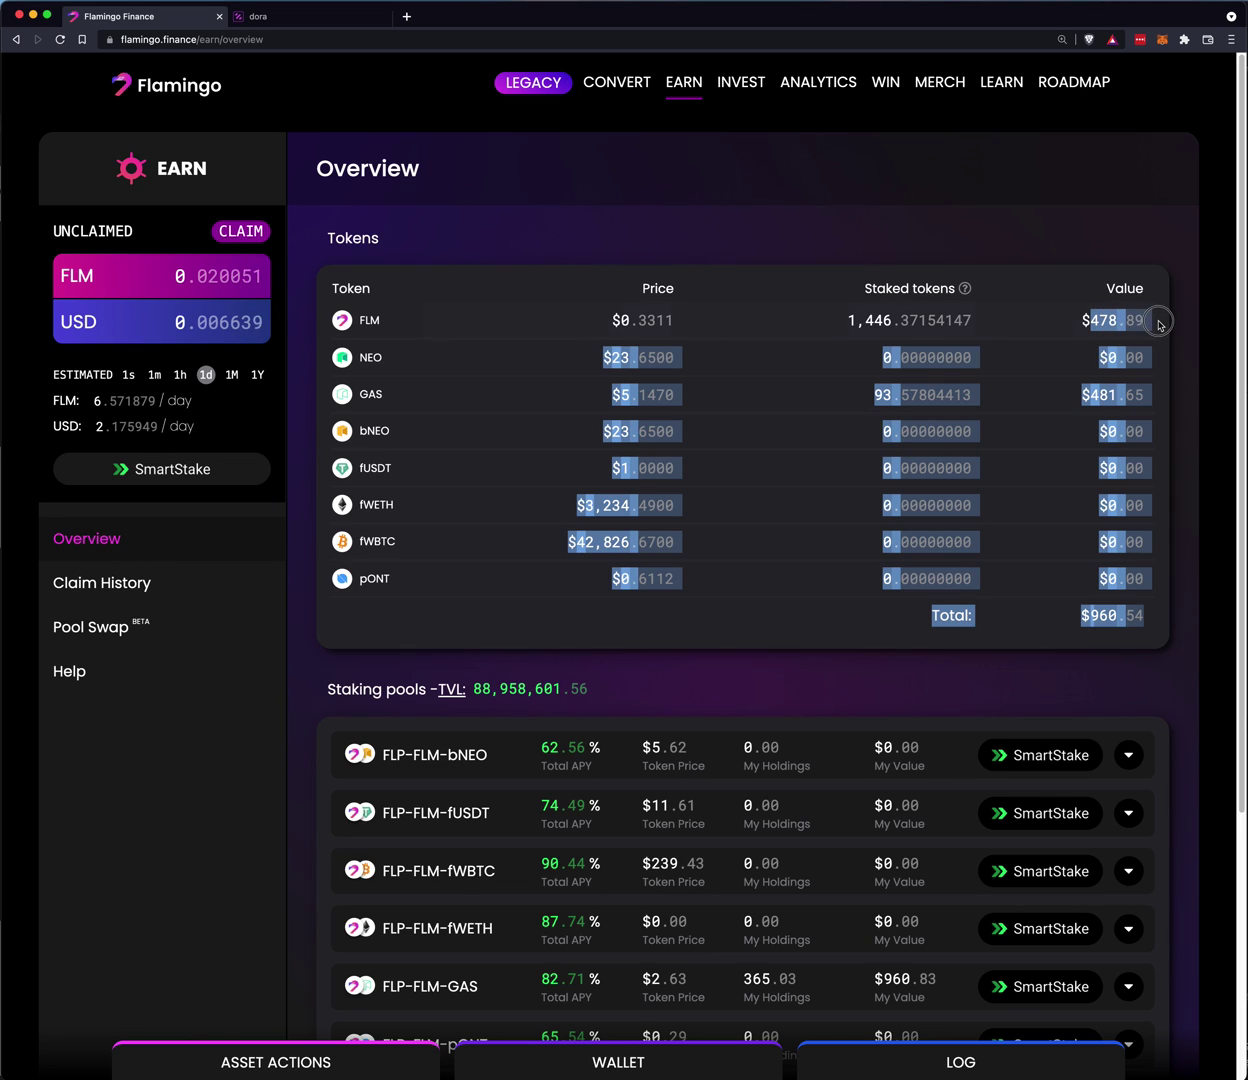
pyautogui.click(1098, 327)
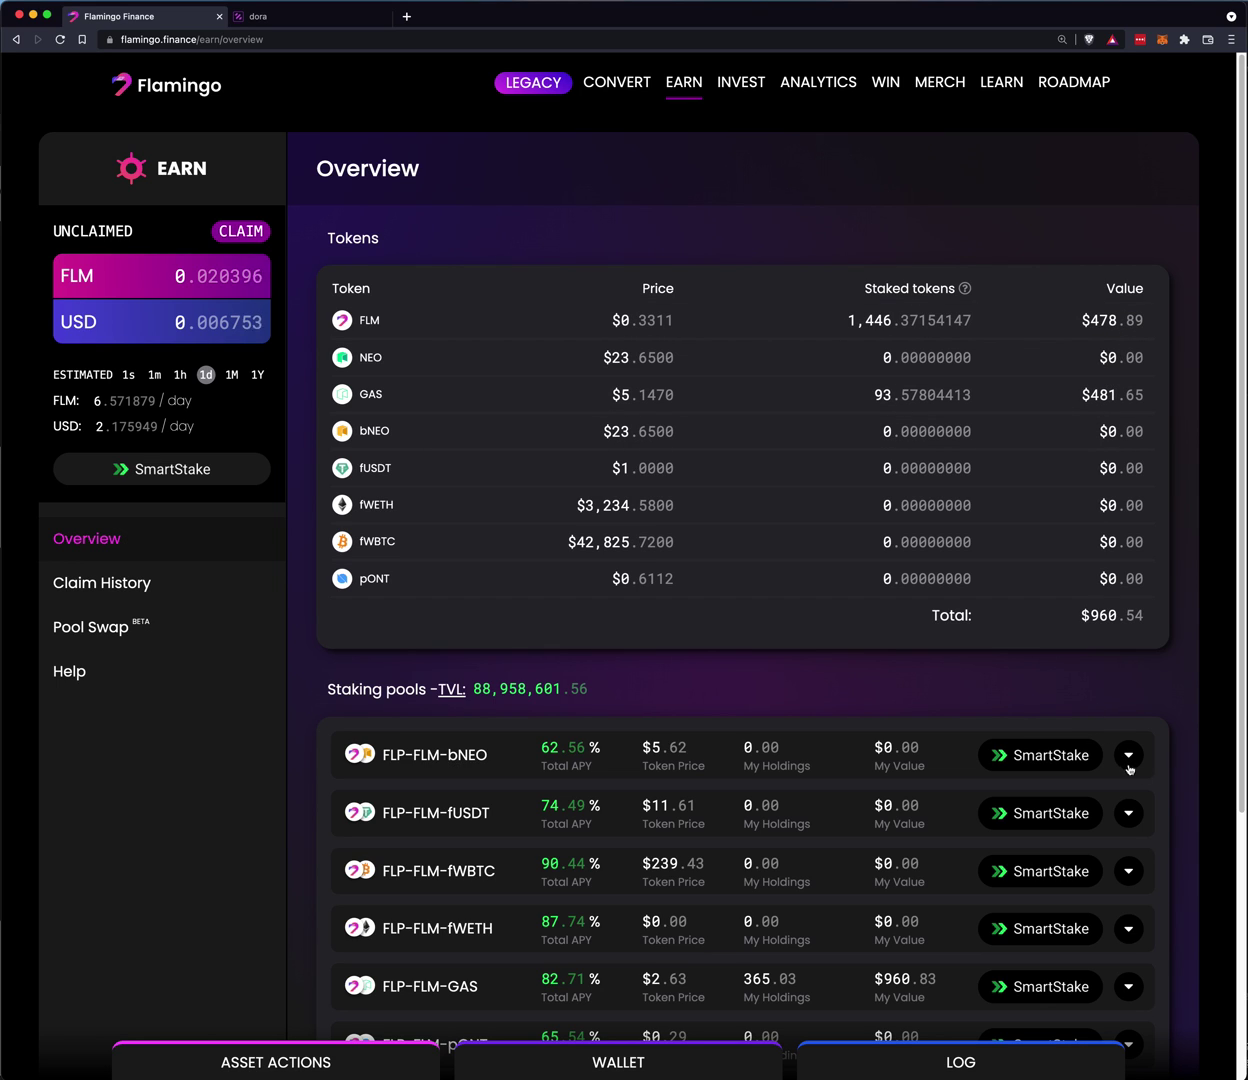
pyautogui.scroll(-1, 1144, 774)
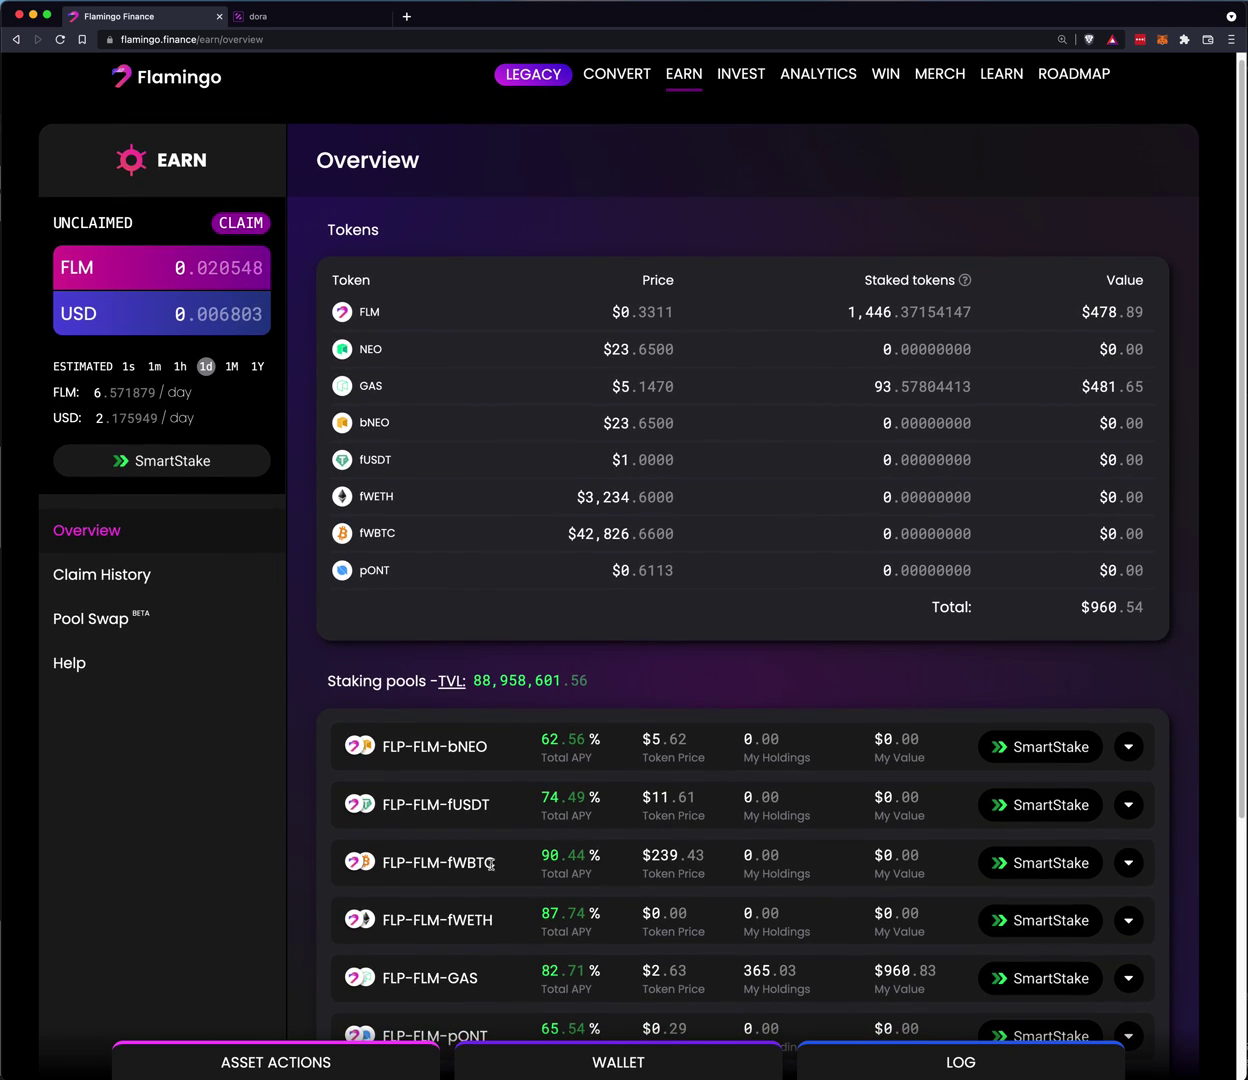
pyautogui.scroll(-1, 530, 930)
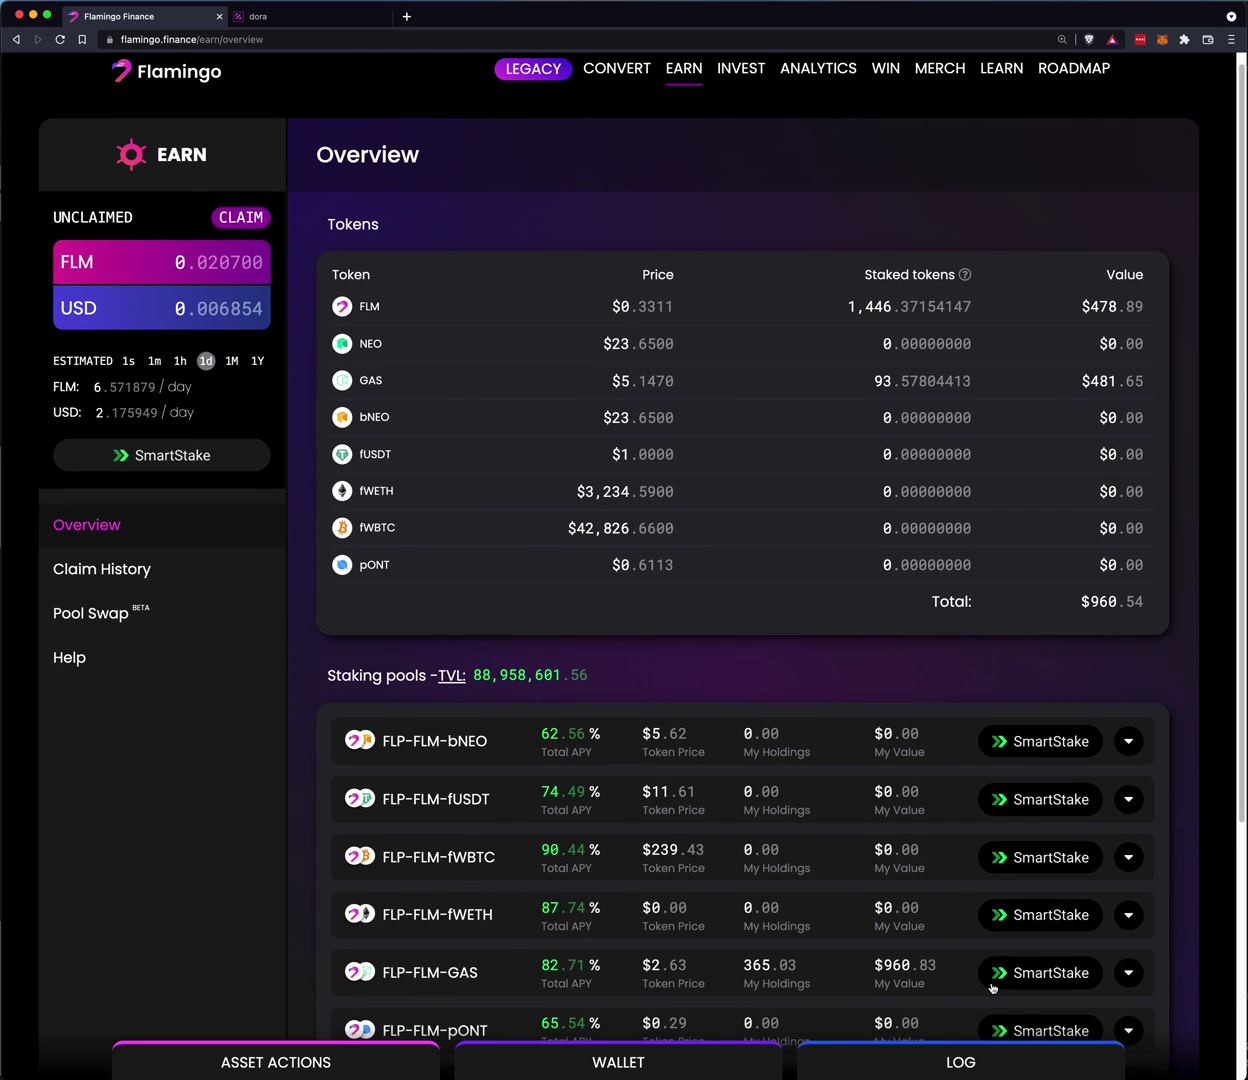
pyautogui.click(1129, 973)
pyautogui.scroll(-3, 1133, 975)
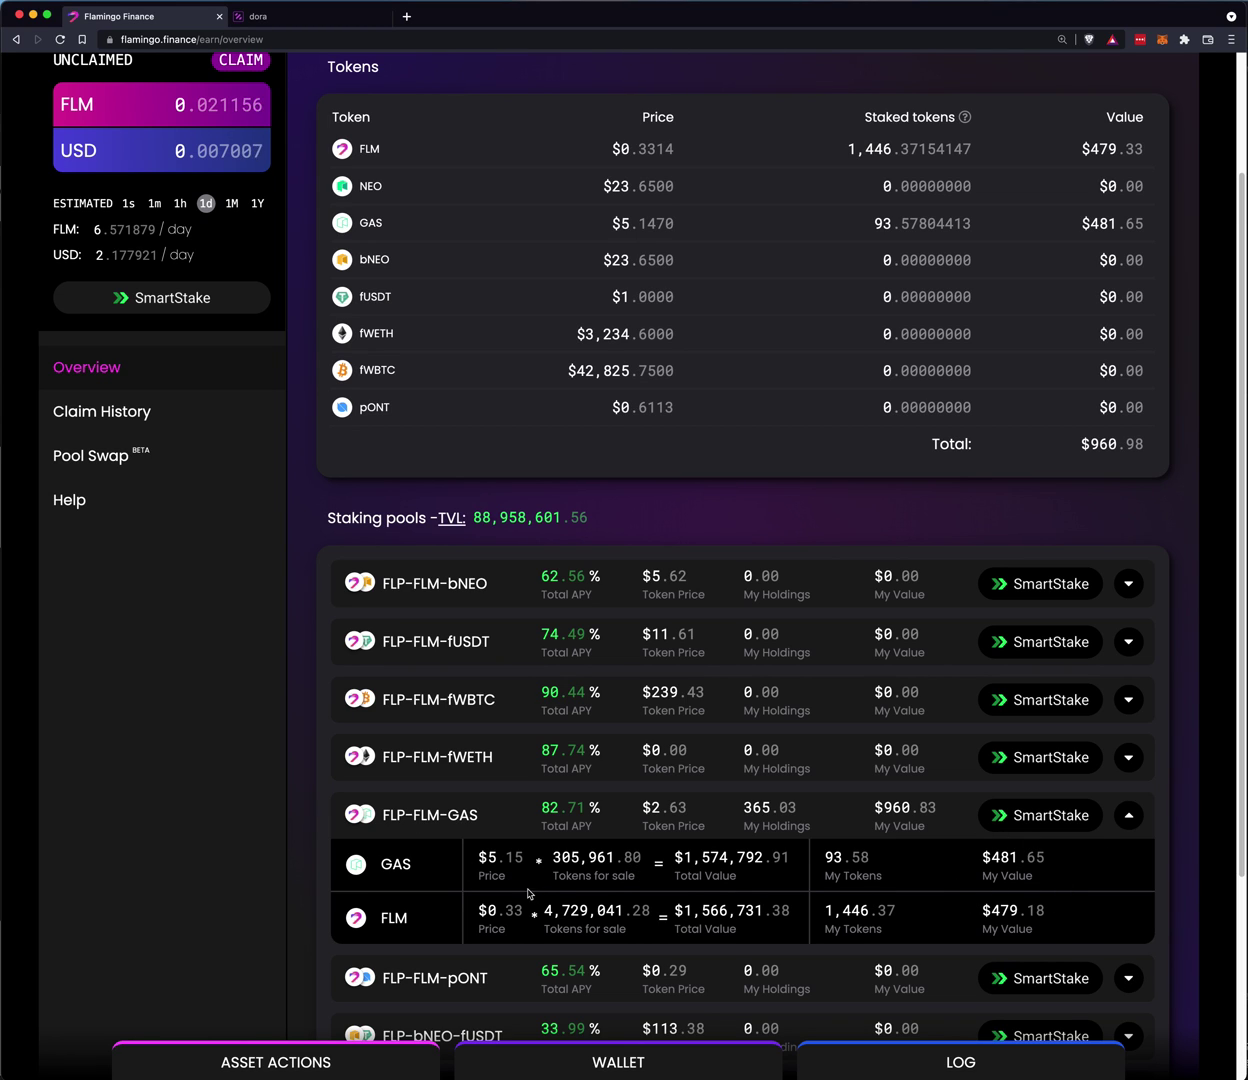
pyautogui.scroll(4, 170, 479)
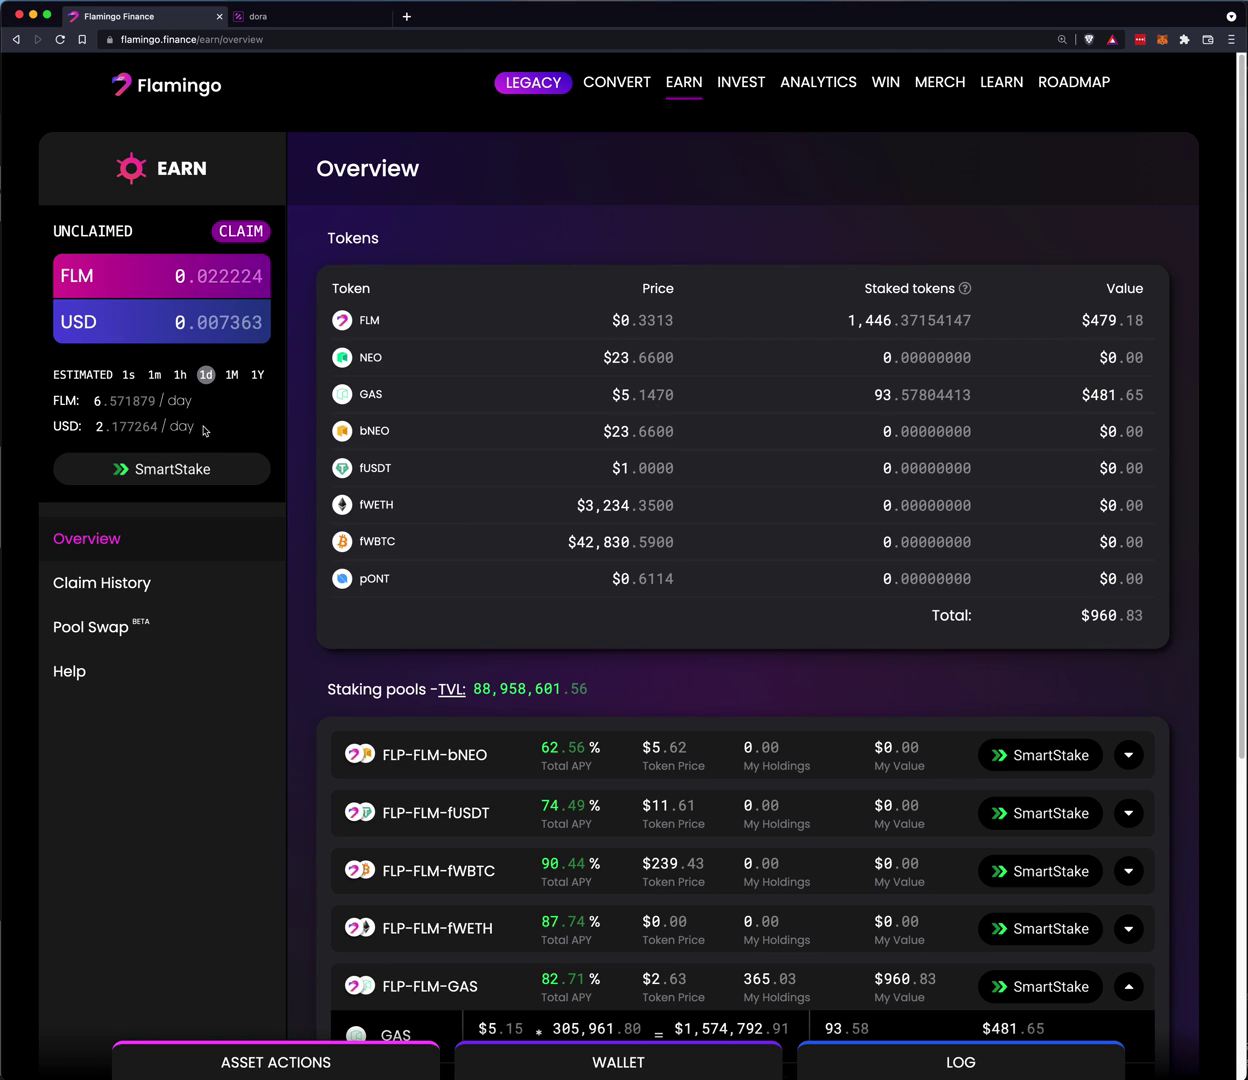
pyautogui.moveTo(95, 426); pyautogui.dragTo(140, 400)
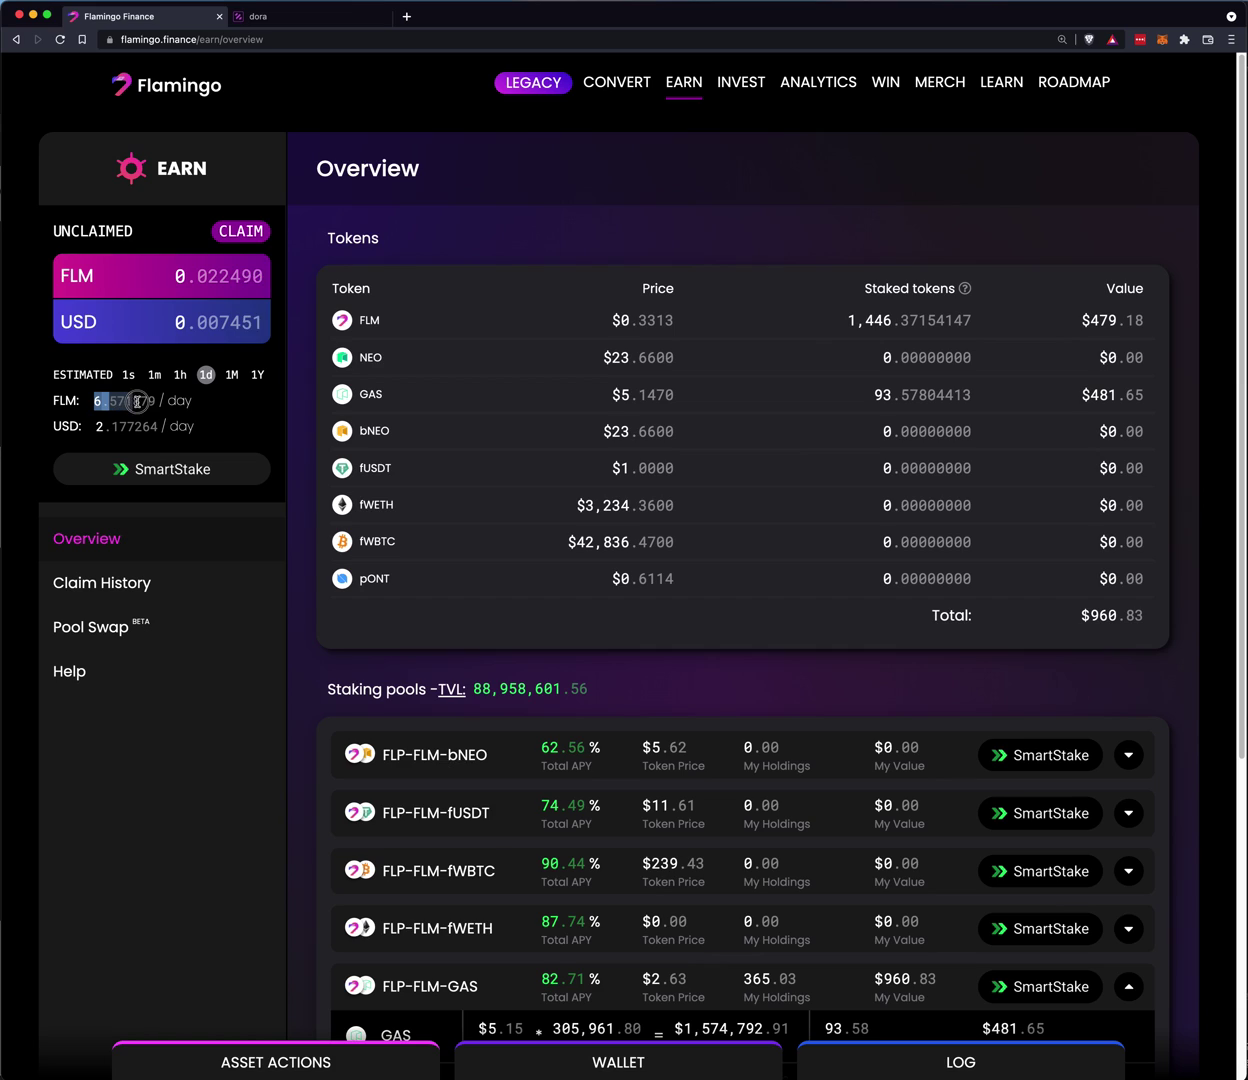
pyautogui.click(255, 400)
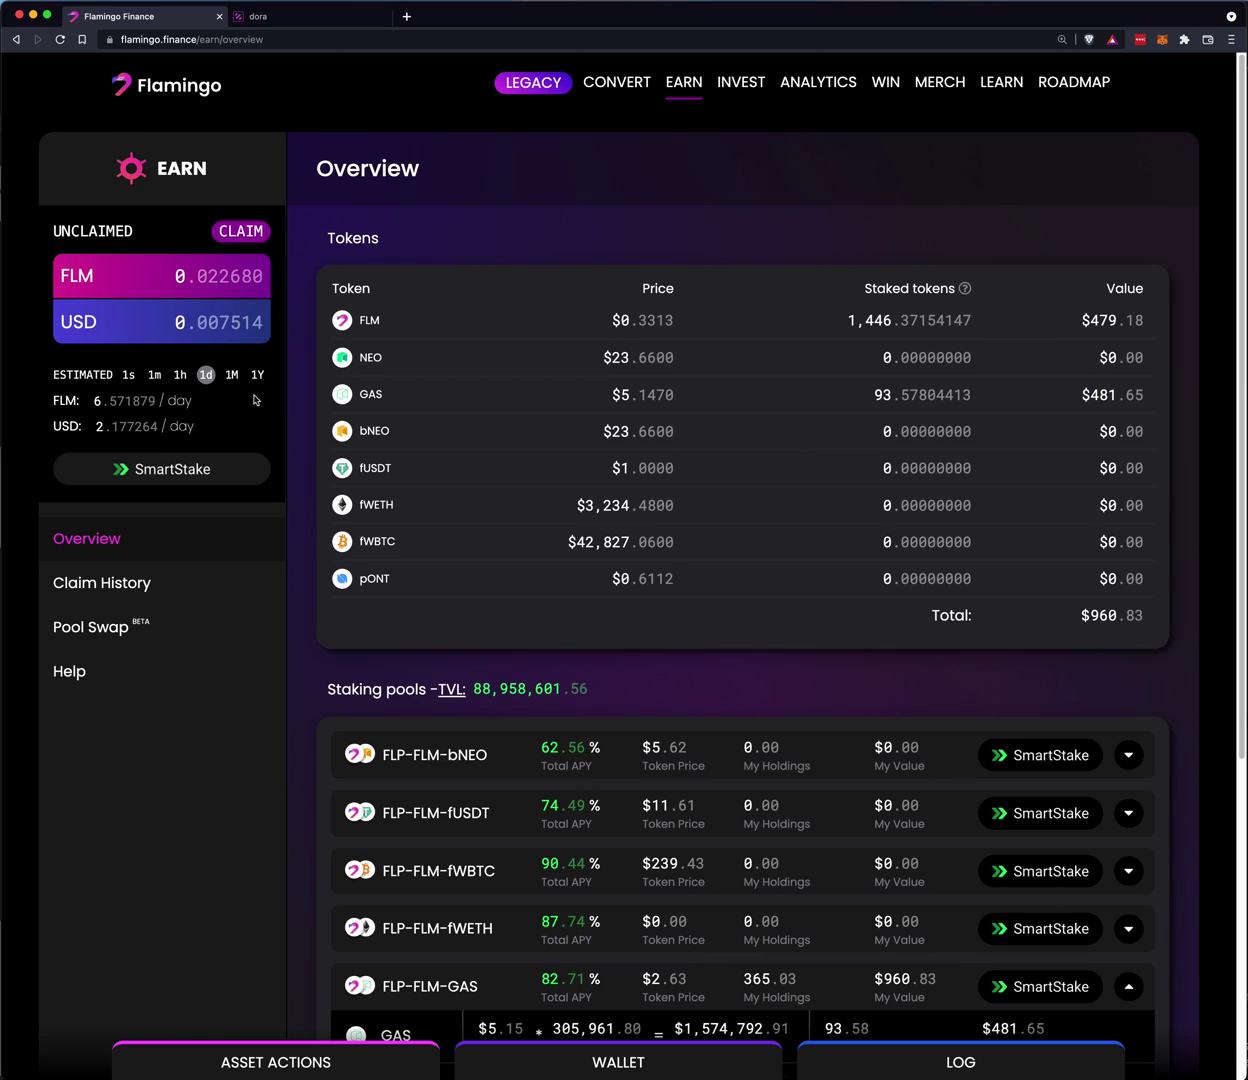